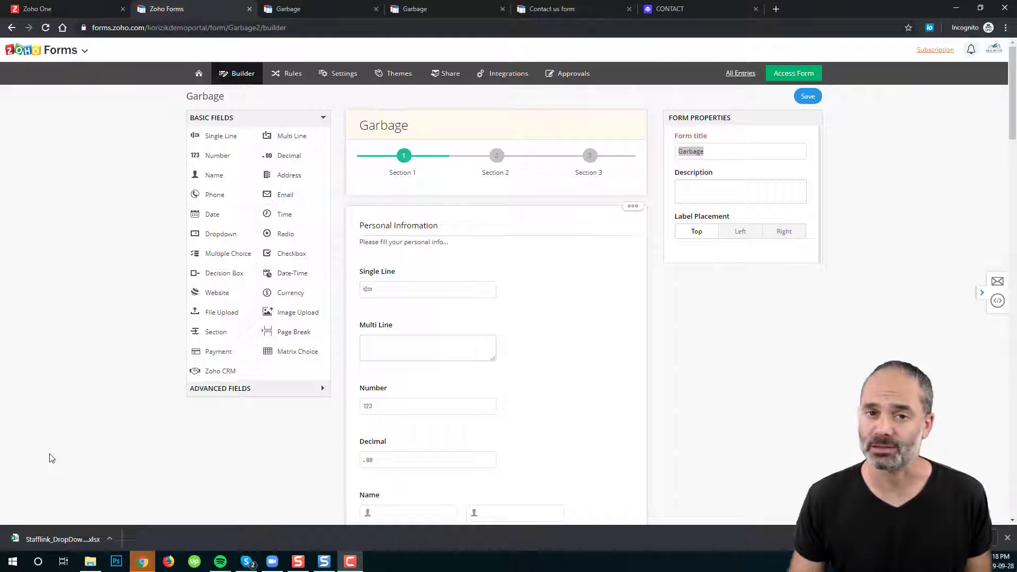
Relabel the Number field 'Yearly salary'
scroll(414, 328, down, 2)
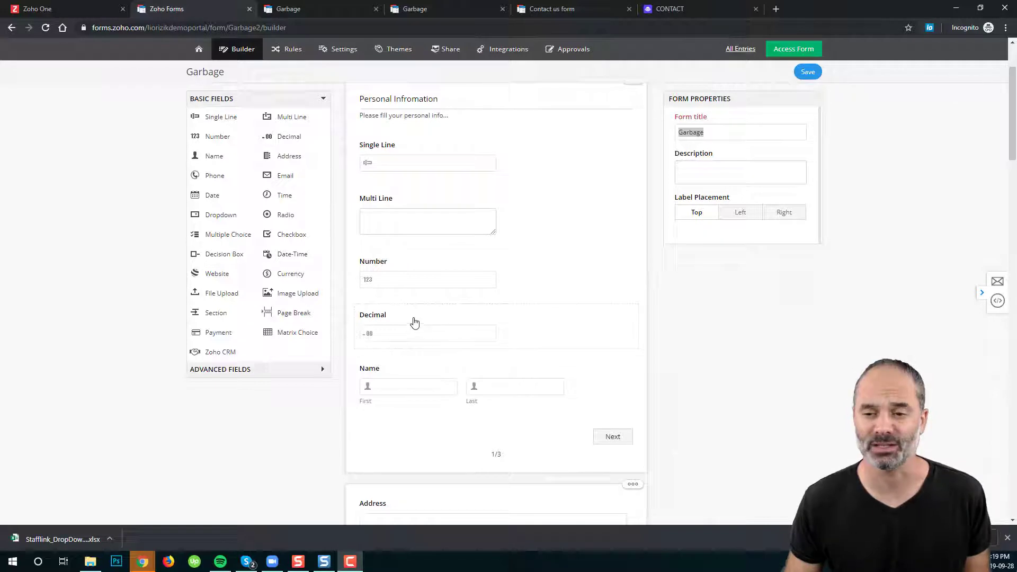
click(432, 277)
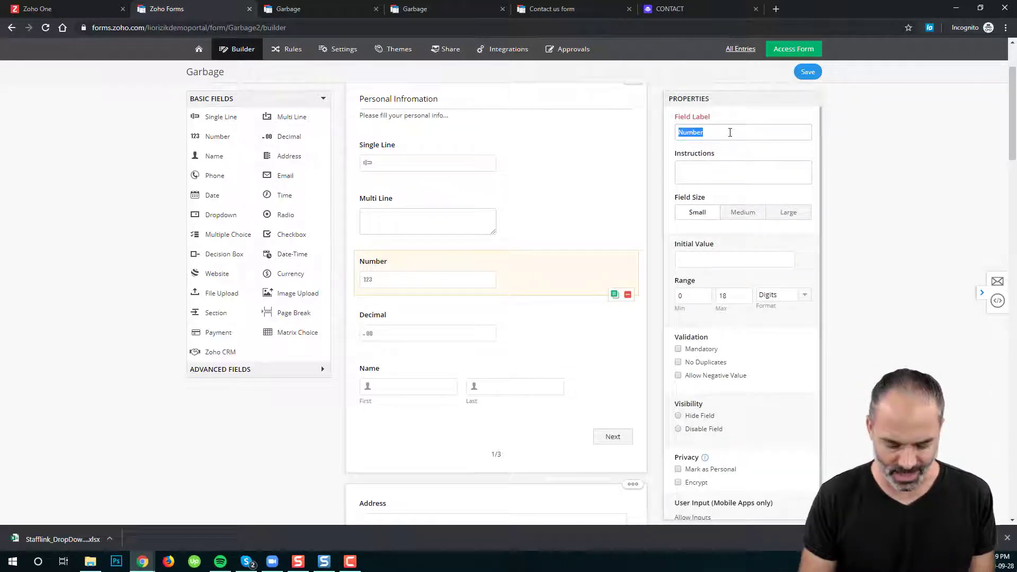
text(Yearly salary)
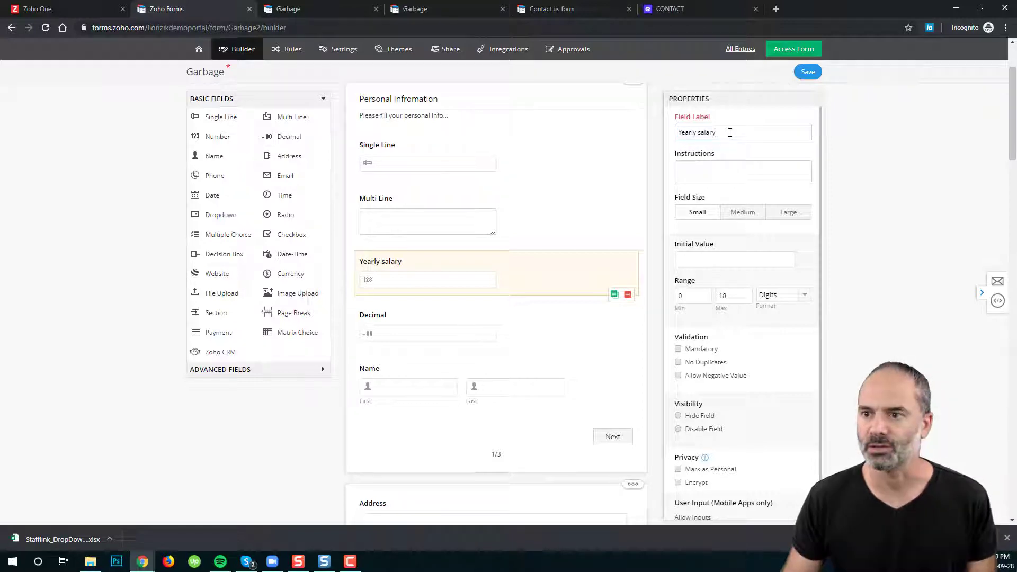
Replace the Decimal field's label with 'Bonus'
click(432, 326)
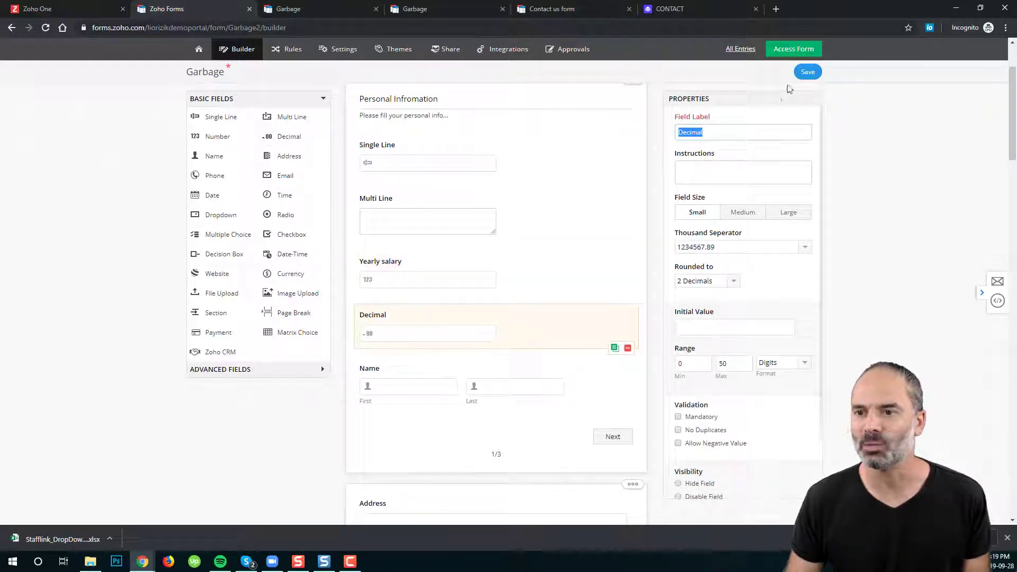
click(742, 132)
key(ctrl+a)
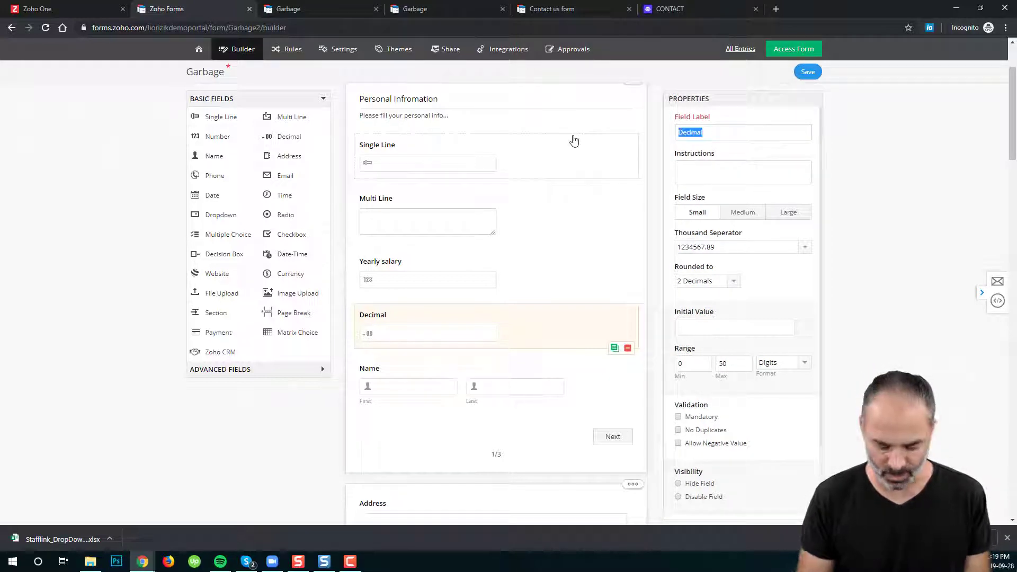
text(Bonus)
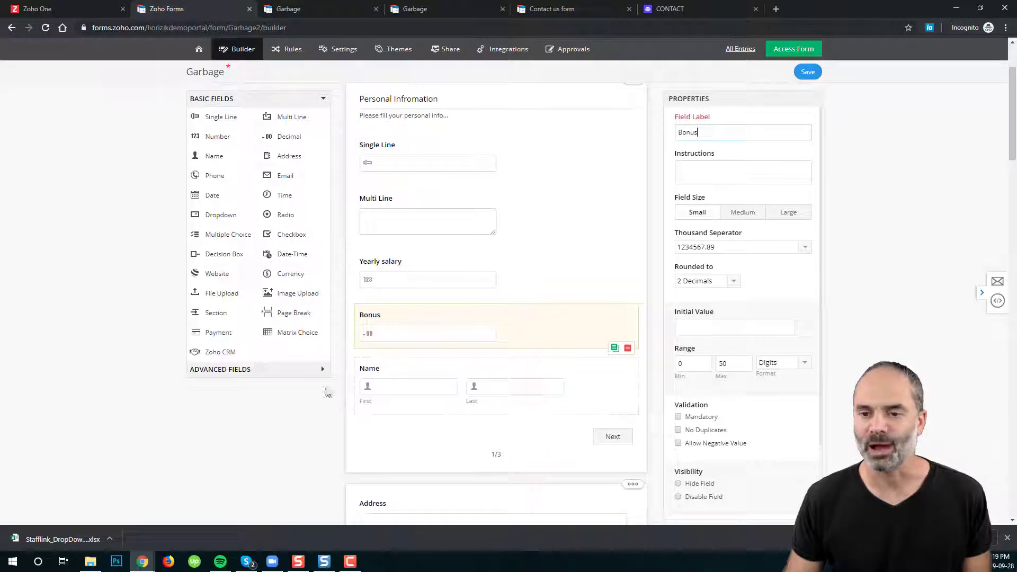
click(342, 375)
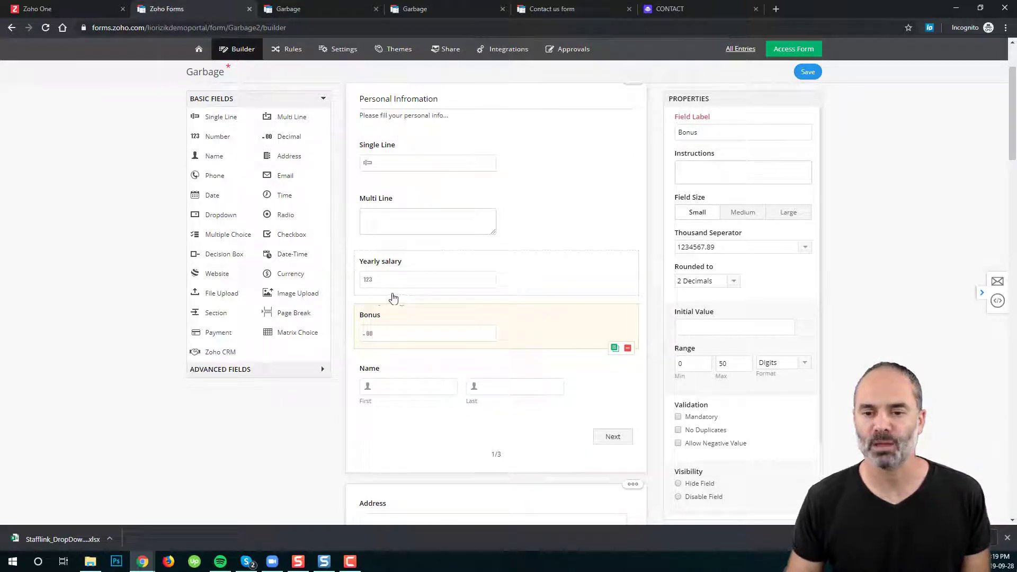
Drop an Advanced Formula field below Bonus with the expression Yearly salary + Bonus
click(245, 368)
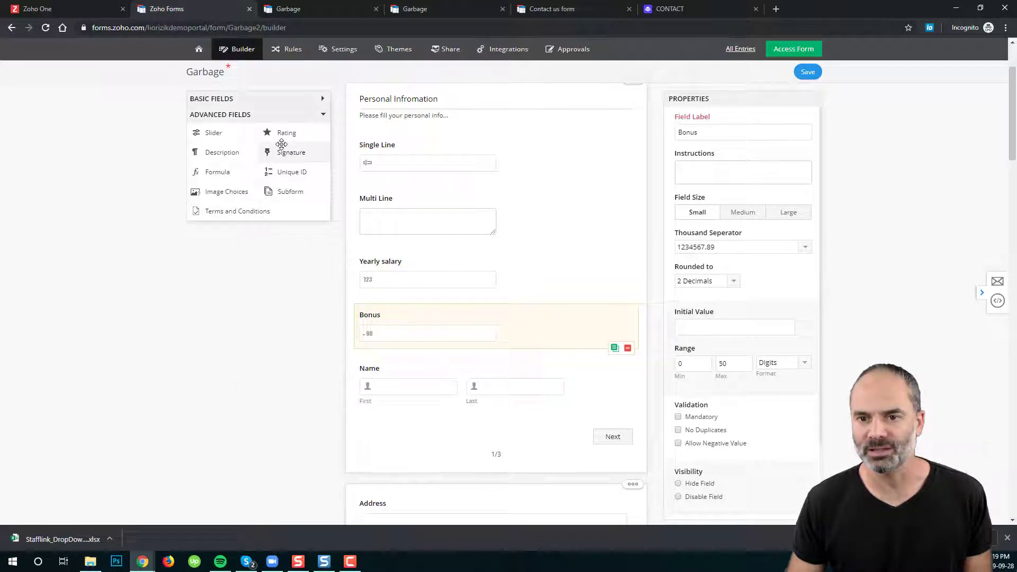
drag(241, 177, 415, 378)
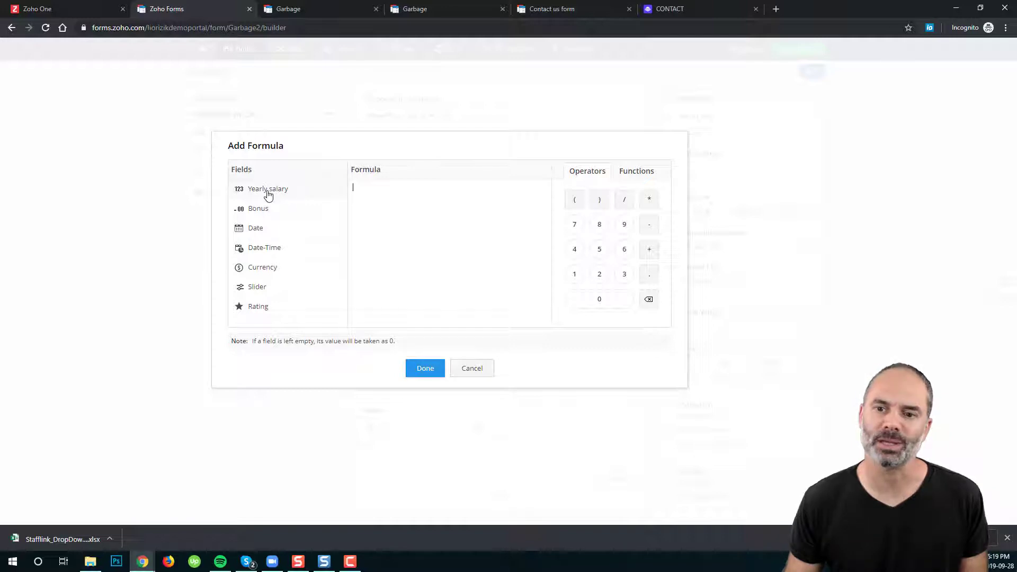
click(277, 192)
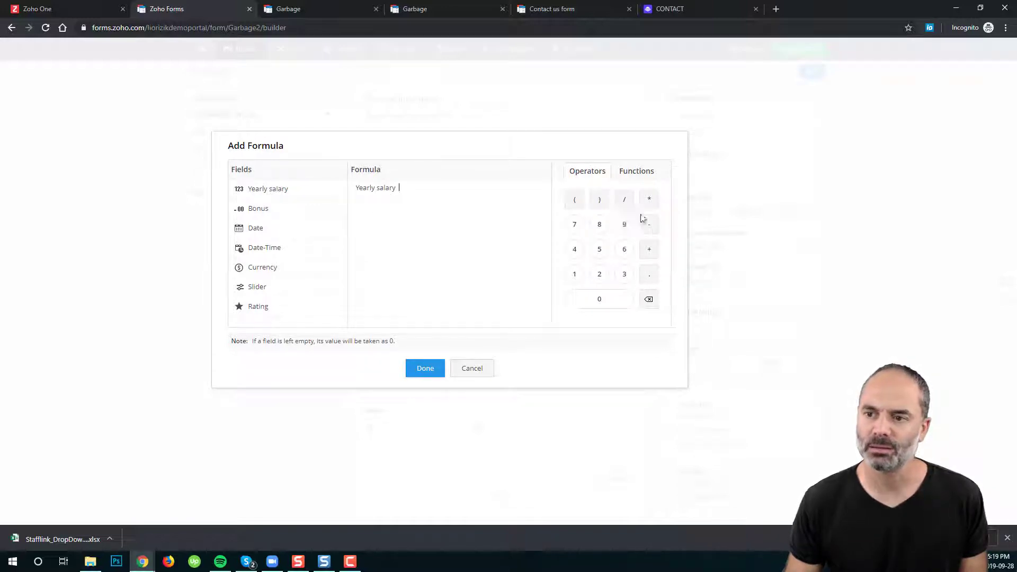
click(650, 250)
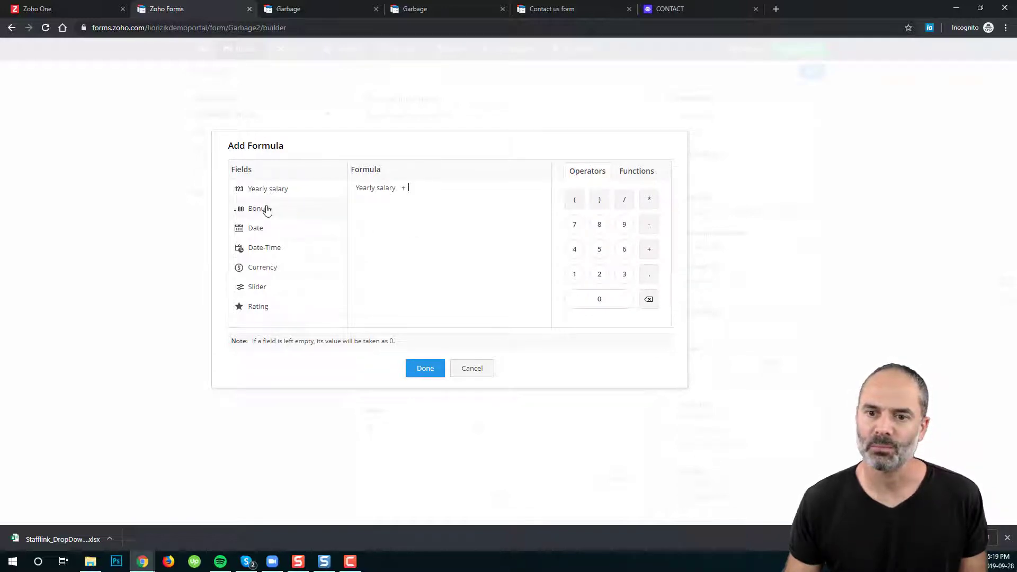
click(427, 370)
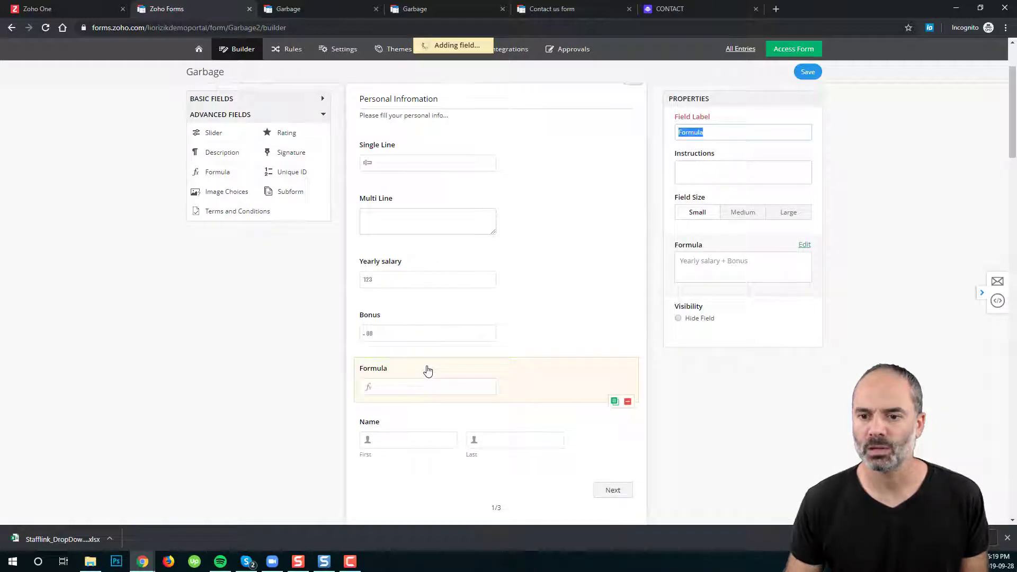
Save the form and reload the live Garbage form to show the new fields
click(808, 74)
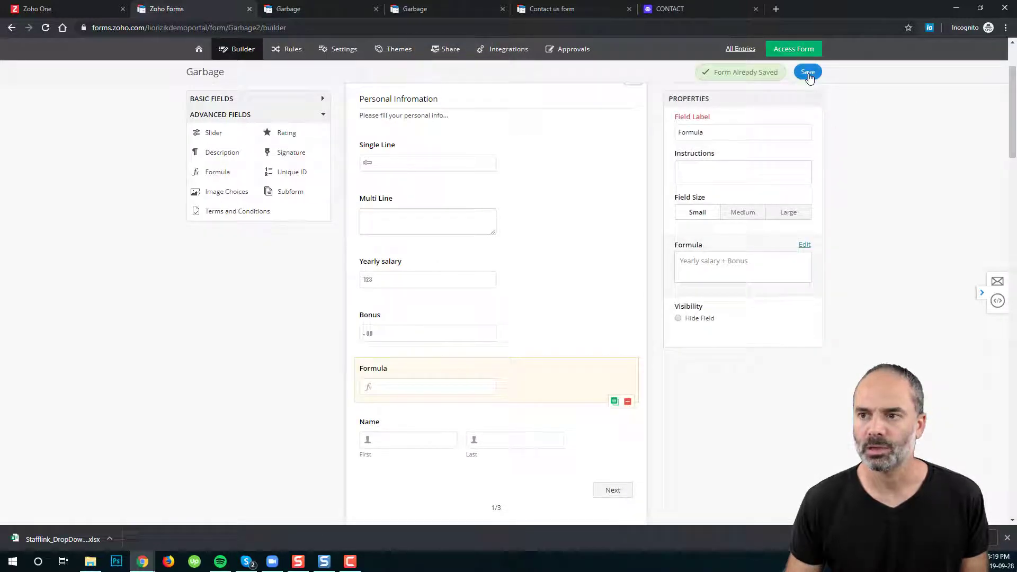
click(315, 10)
click(46, 28)
Enter Yearly salary 50000 and Bonus 500 in the live form, verifying the 50500 total
click(353, 333)
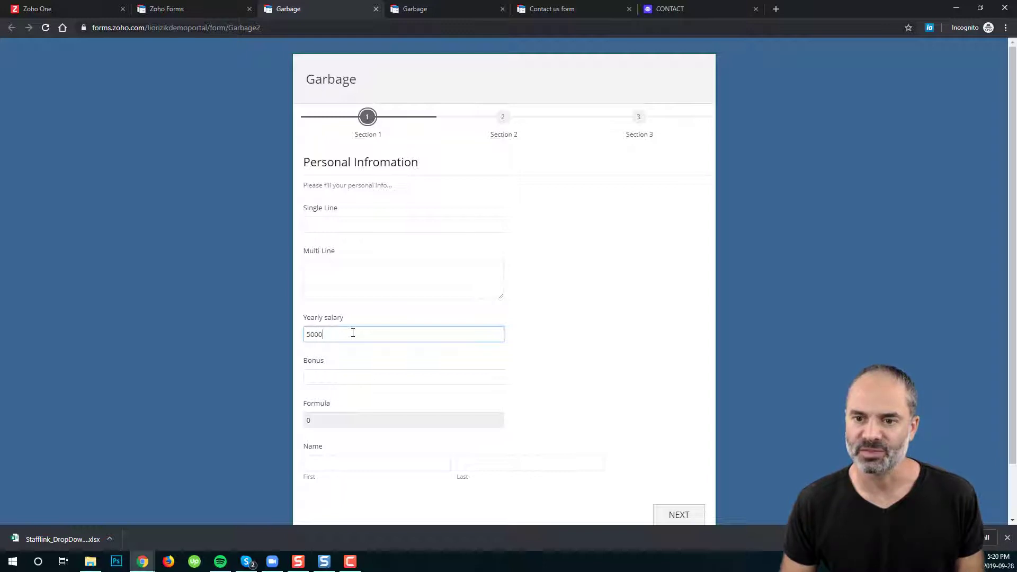
click(352, 380)
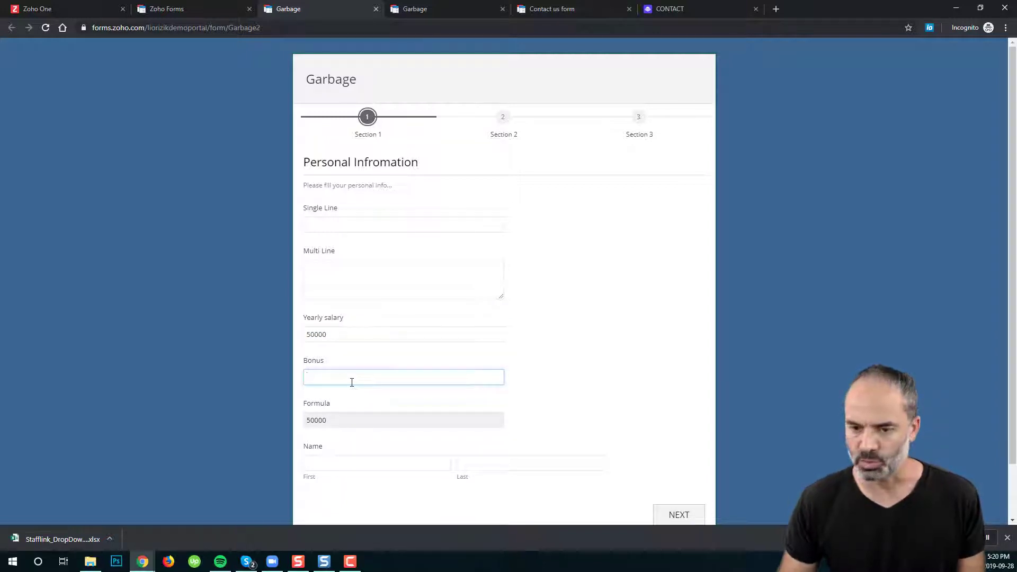
click(622, 400)
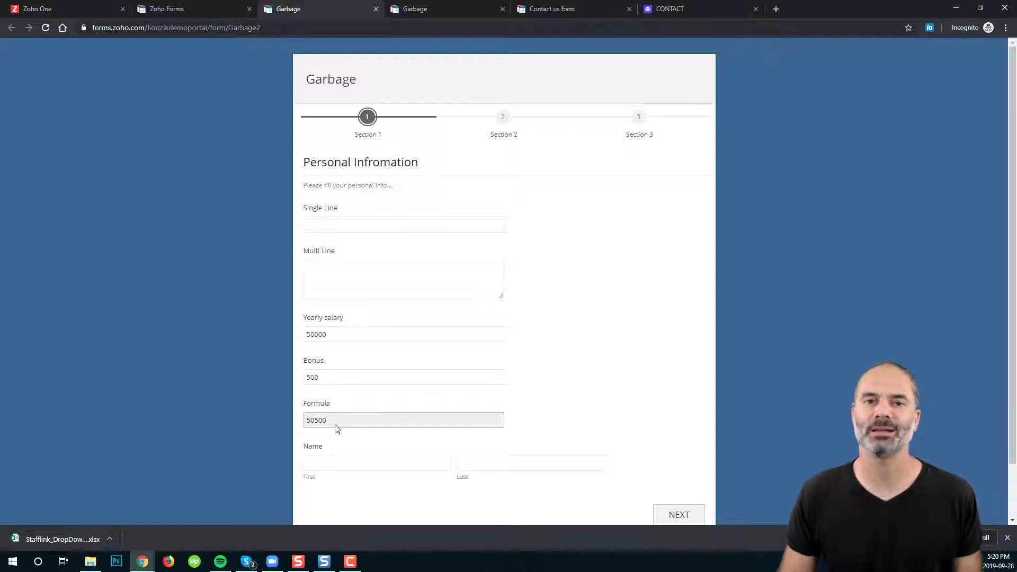
click(202, 8)
click(465, 388)
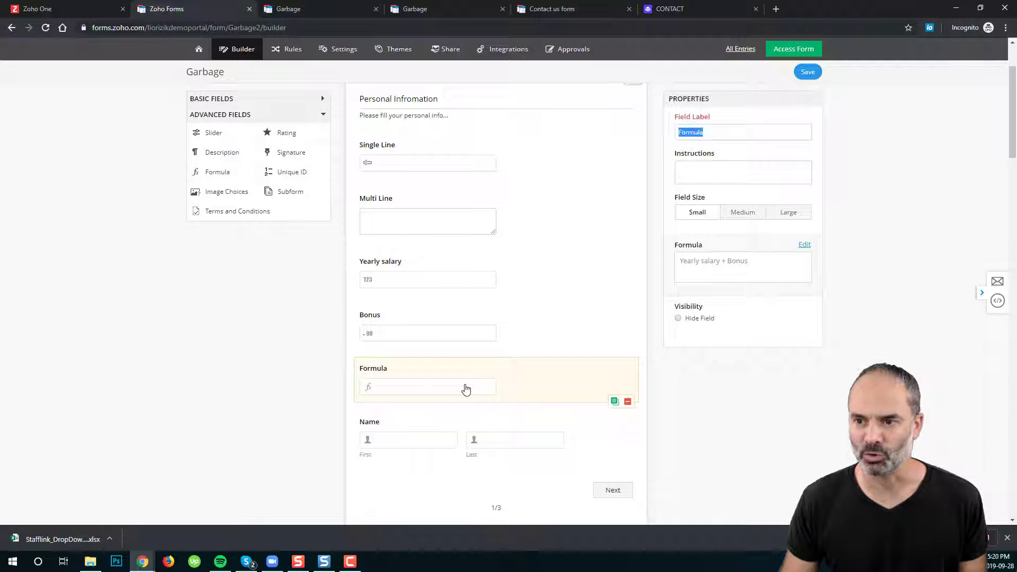
Append + Rating to the formula so it reads Yearly salary + Bonus + Rating
click(804, 245)
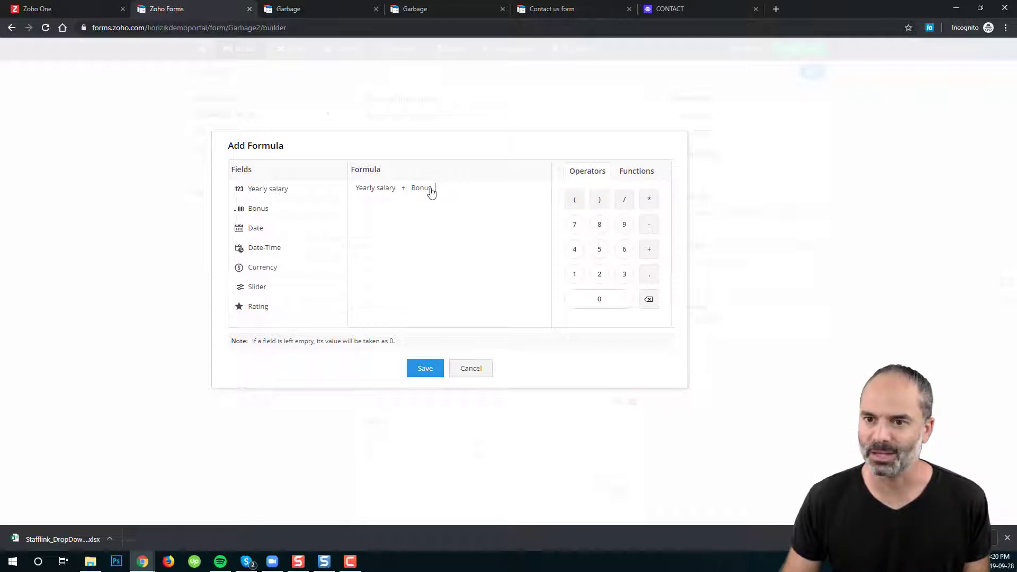
click(650, 250)
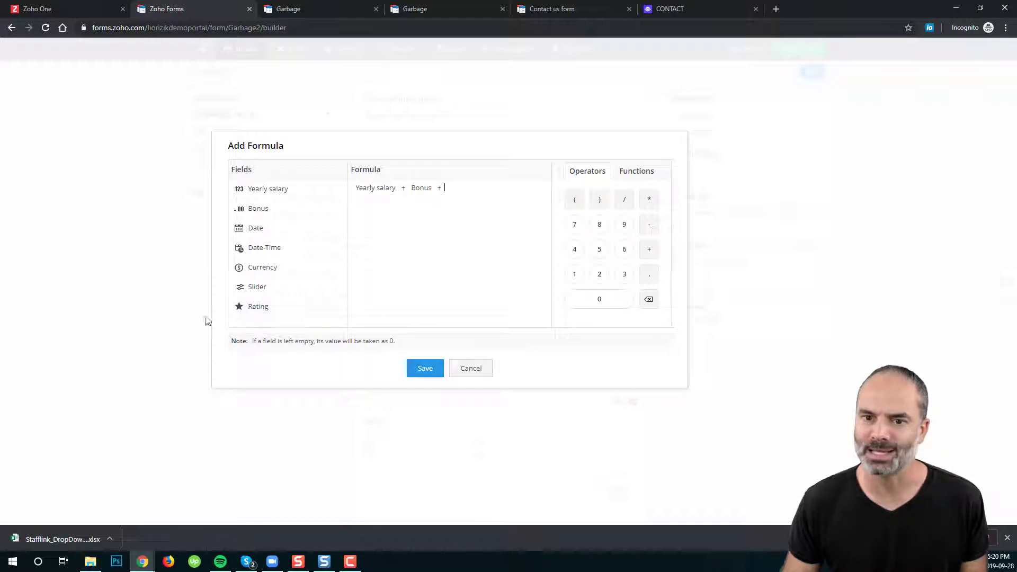
click(261, 307)
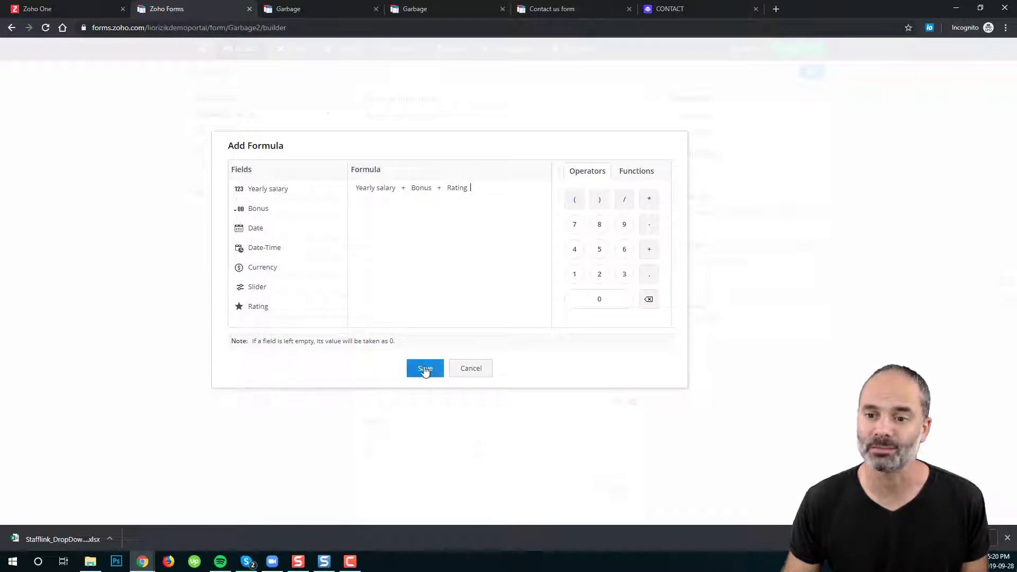
click(426, 368)
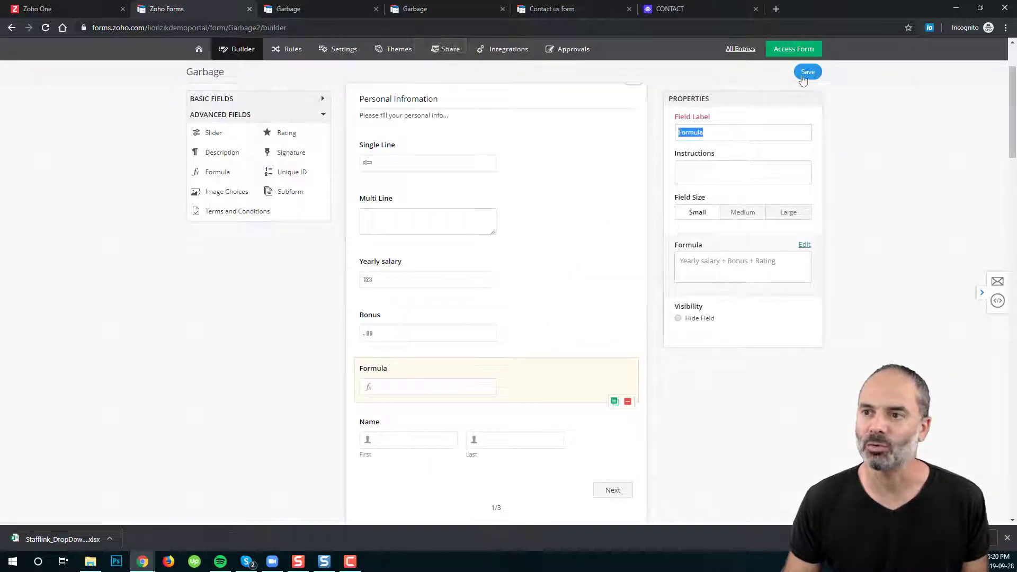
Save the form and reload the live Garbage form to pick up the formula change
click(807, 72)
click(309, 8)
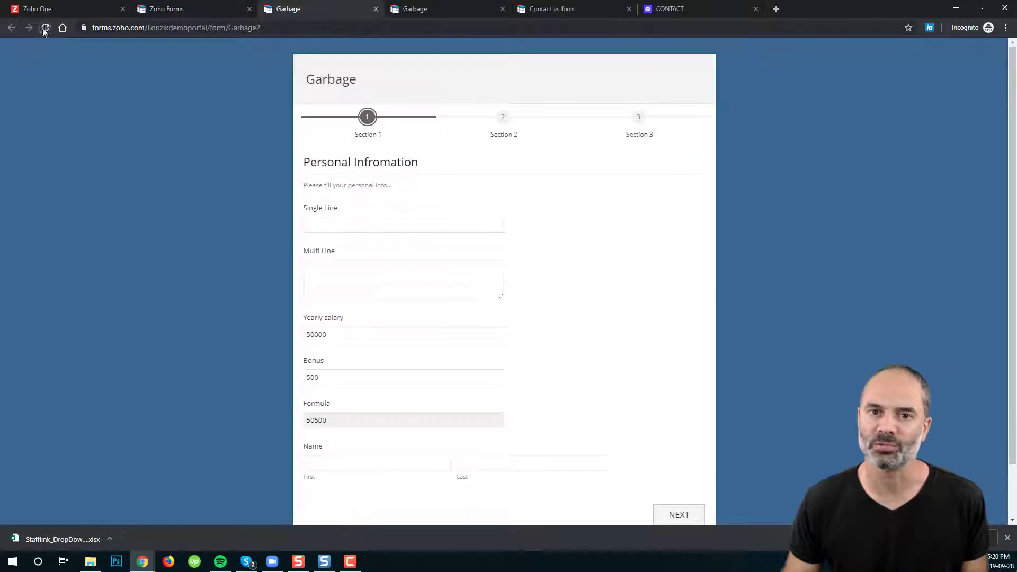
click(46, 28)
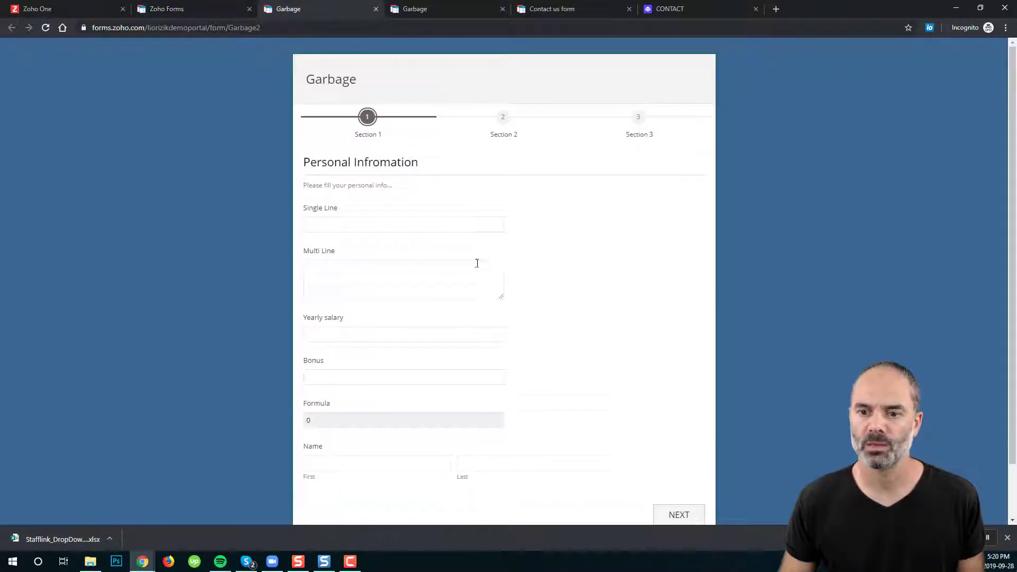
scroll(476, 263, down, 2)
Enter 50 for Yearly salary and Bonus, then advance to the last section
click(337, 271)
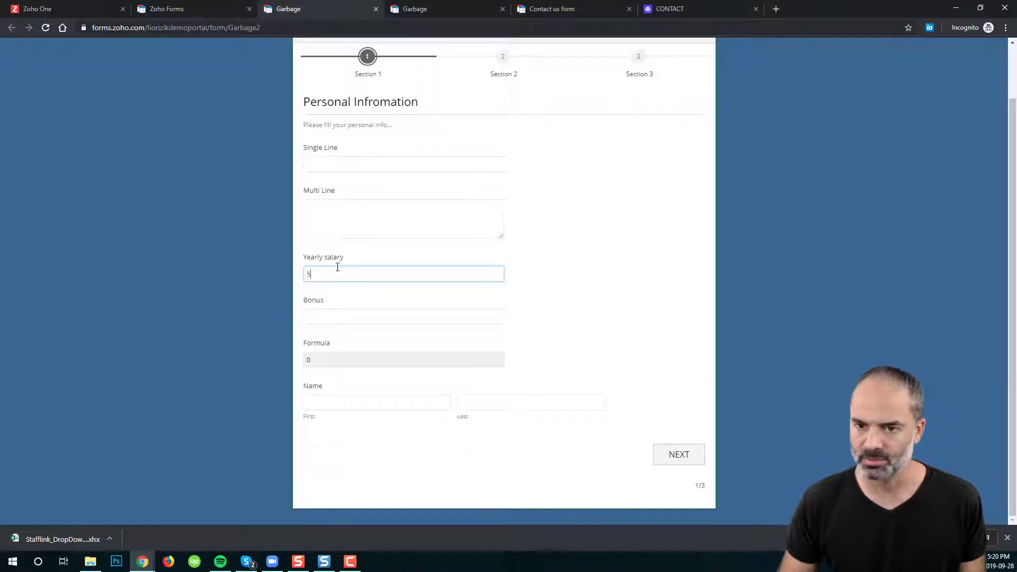
text(50)
click(364, 315)
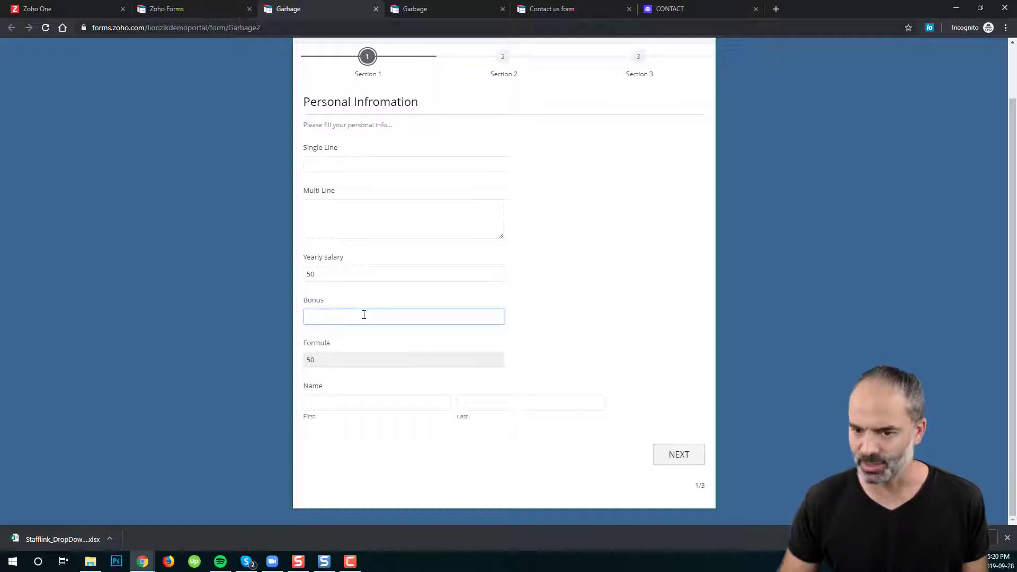
click(678, 455)
double_click(680, 456)
Give the rating 10 stars and return to the first section to see Formula total 110
scroll(413, 418, down, 15)
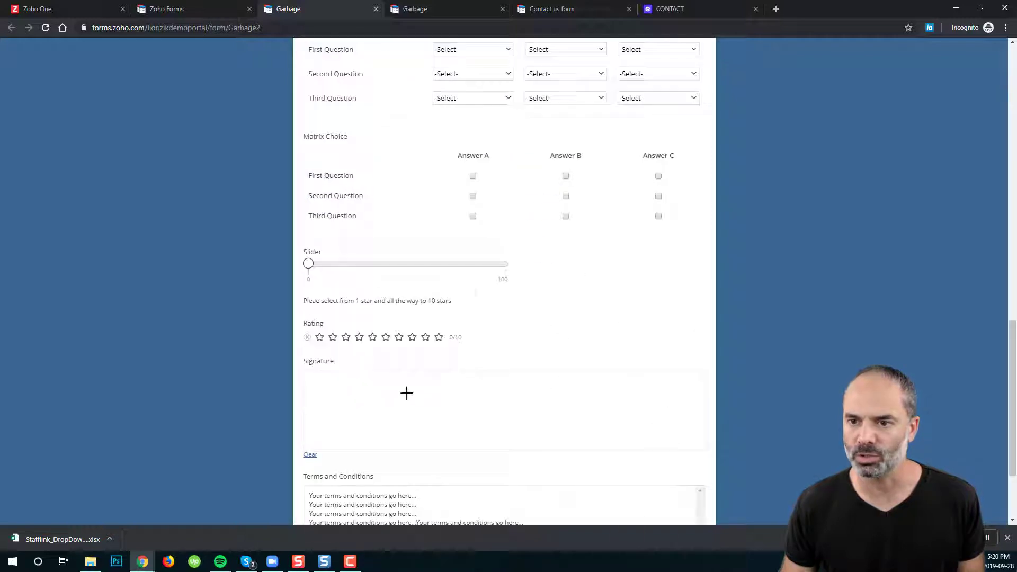
scroll(416, 374, up, 4)
scroll(418, 379, down, 4)
scroll(419, 371, down, 2)
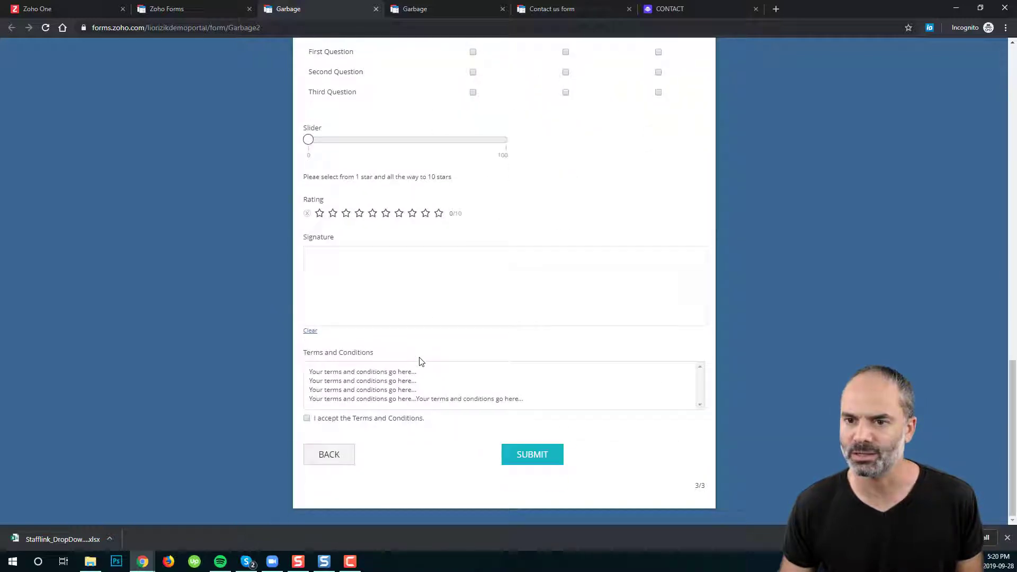
click(438, 214)
scroll(543, 421, up, 20)
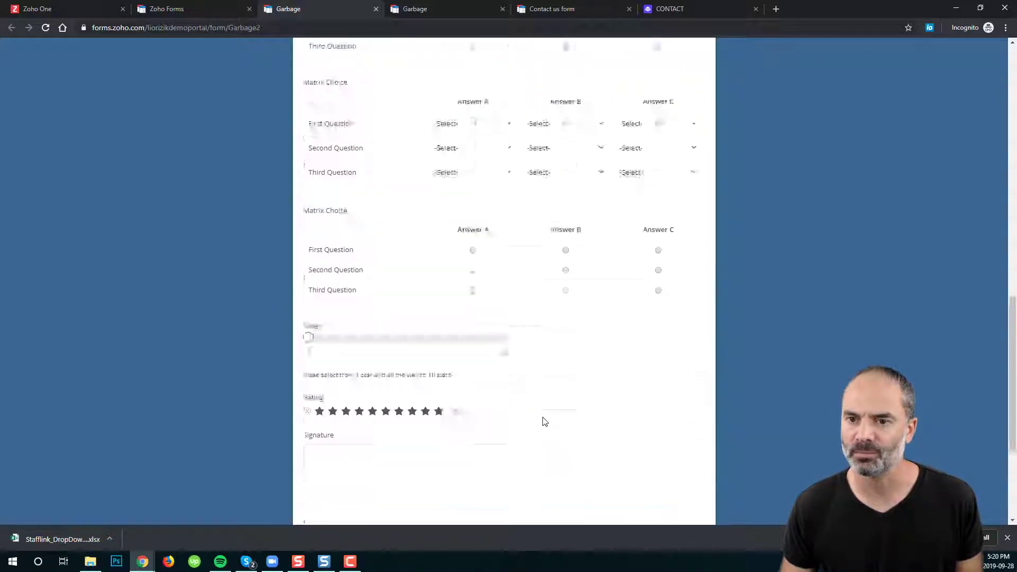
click(369, 118)
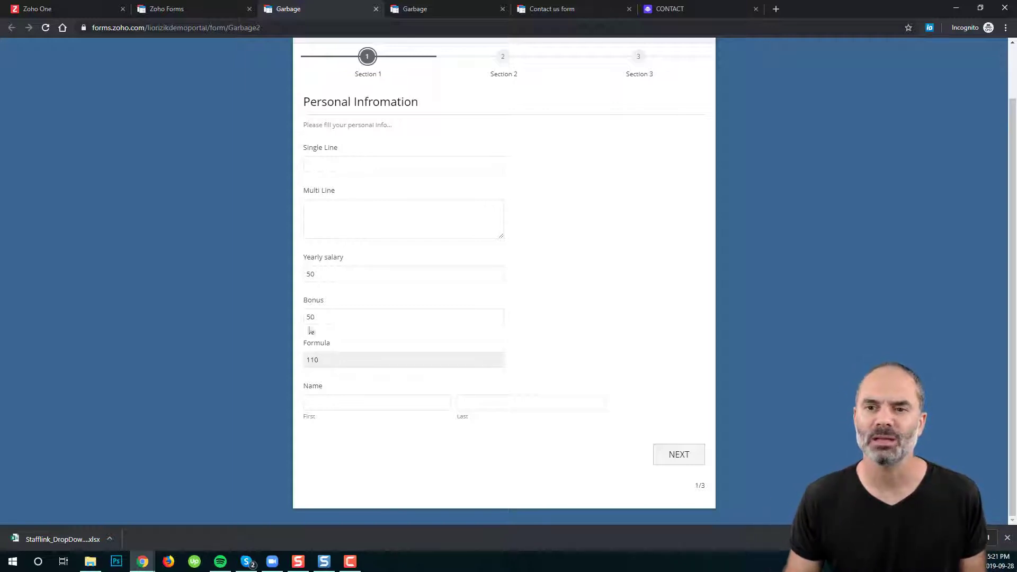
click(211, 8)
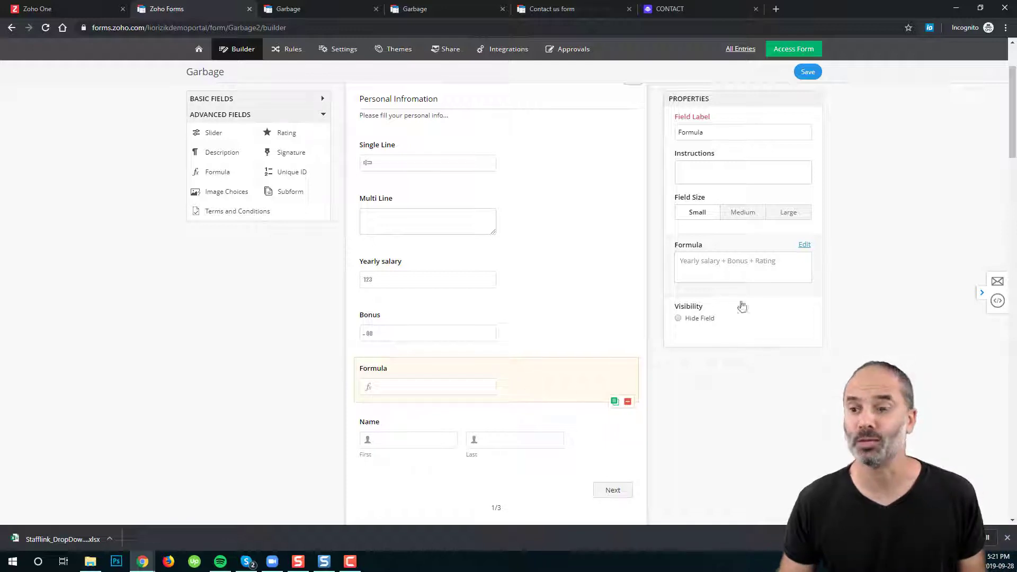
Cancel an attempted Date-Time addition to the formula, then expand Basic Fields
click(803, 245)
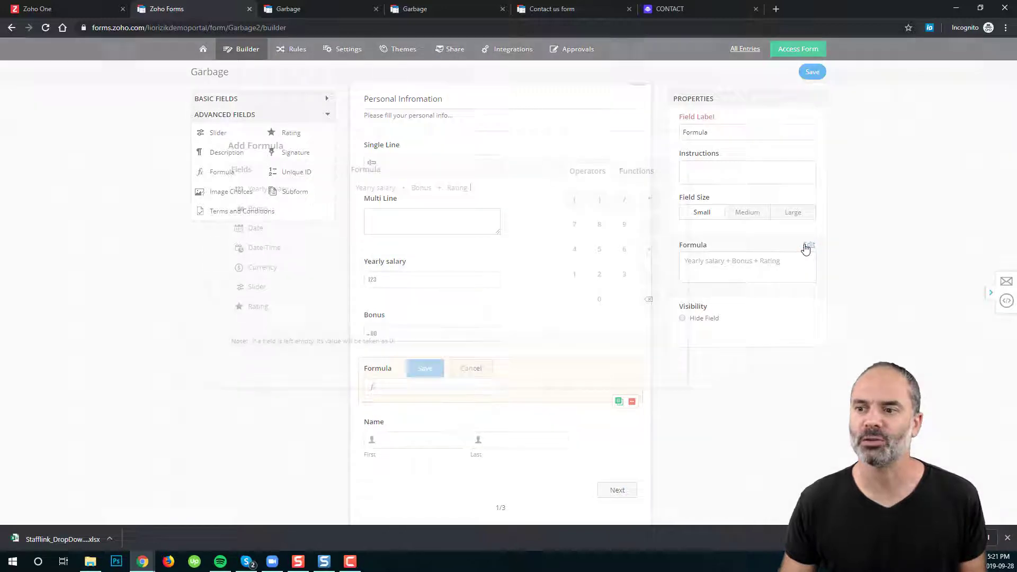
click(284, 247)
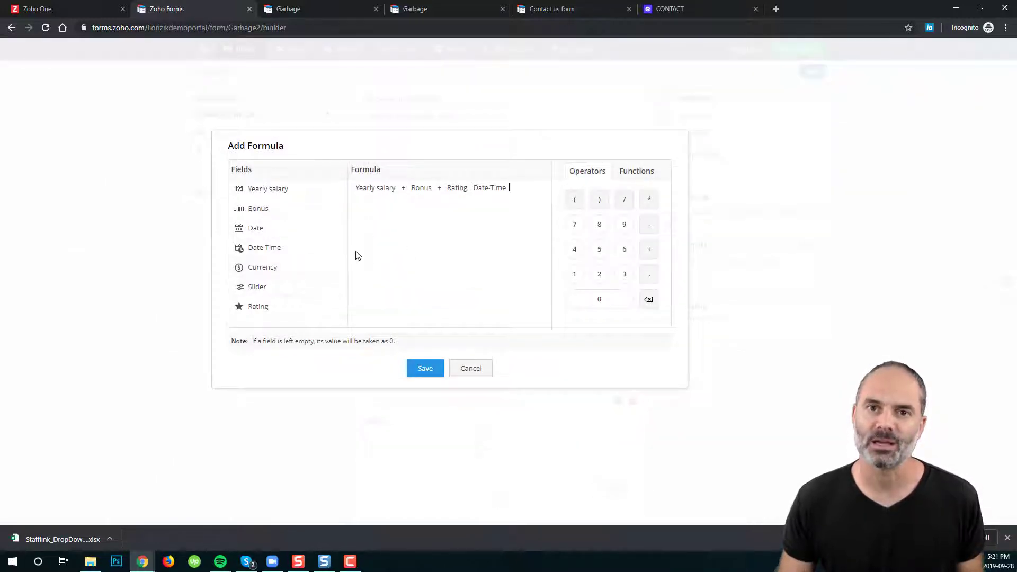
click(470, 373)
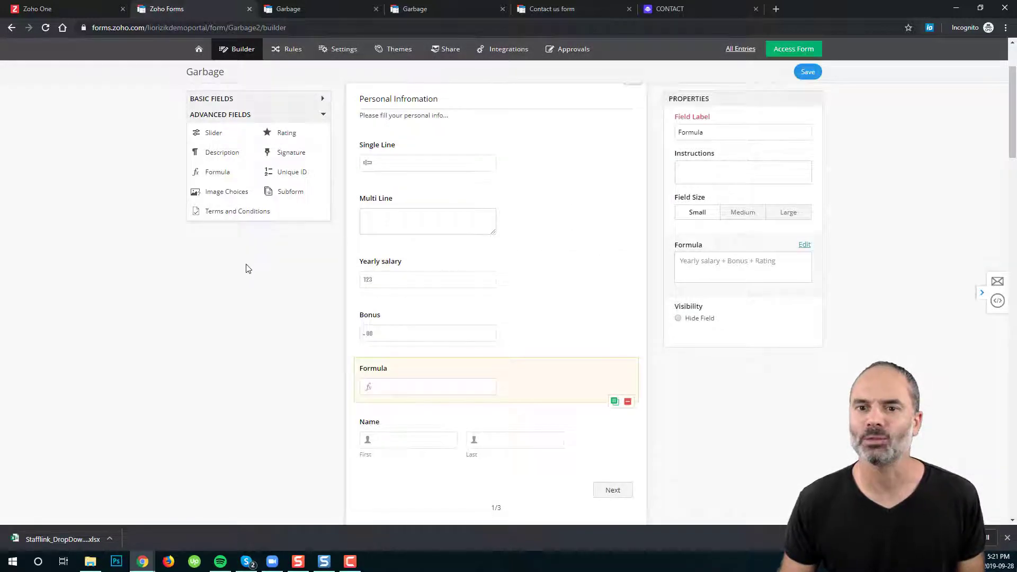
click(274, 100)
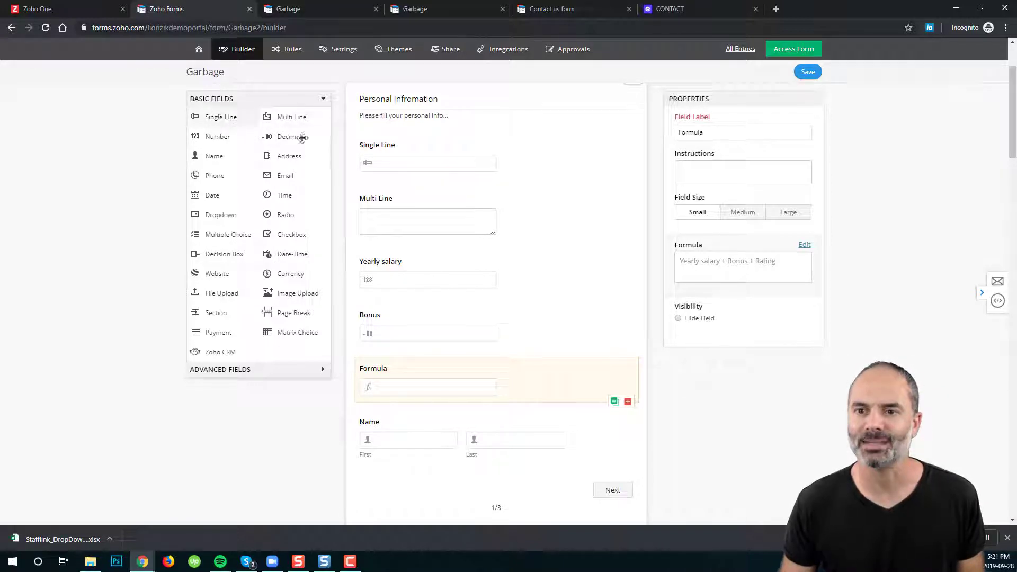
Relabel the Single Line field 'Company Name' and set its field size to Medium
click(377, 161)
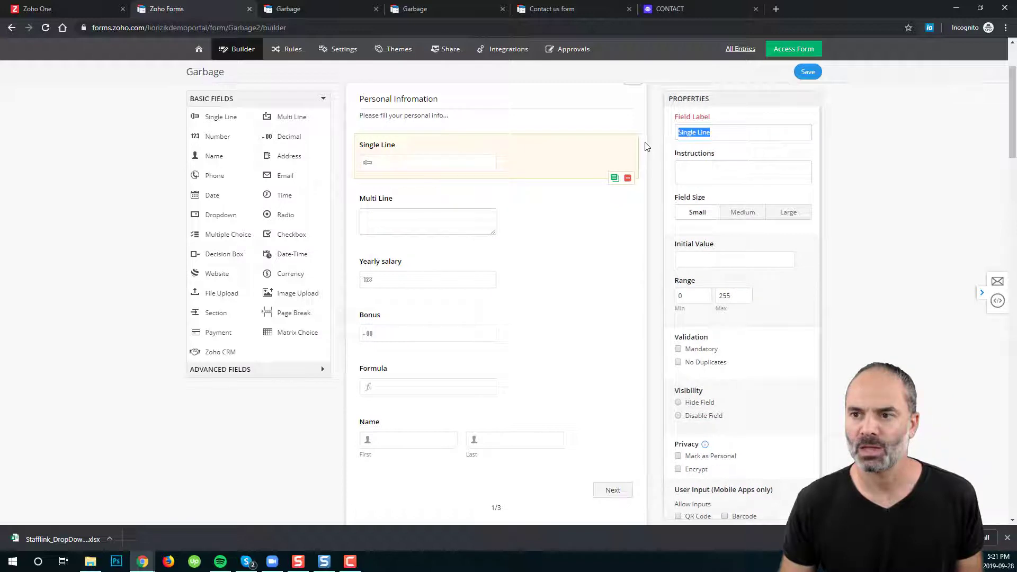
text(Co)
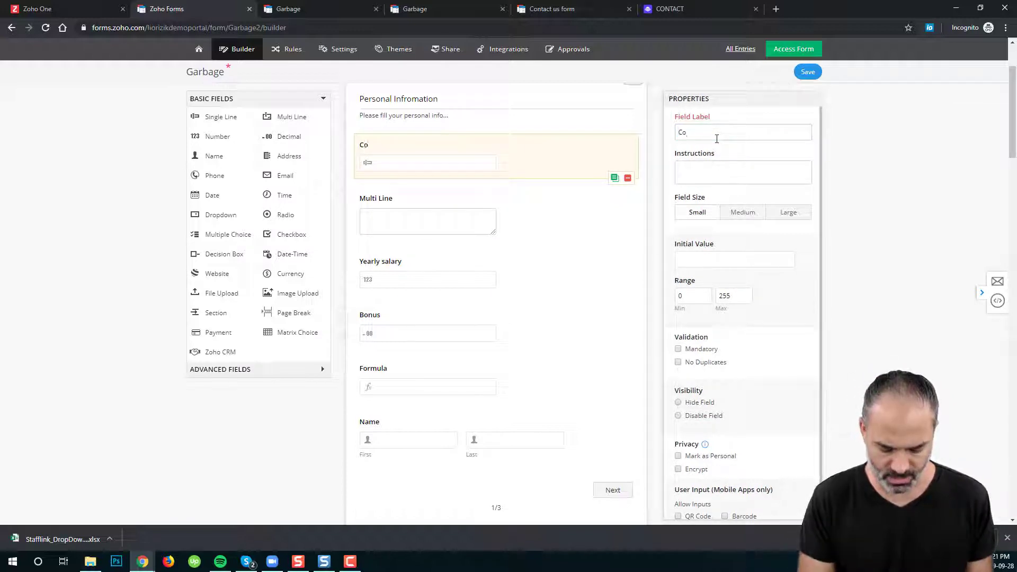
text(mpany Name)
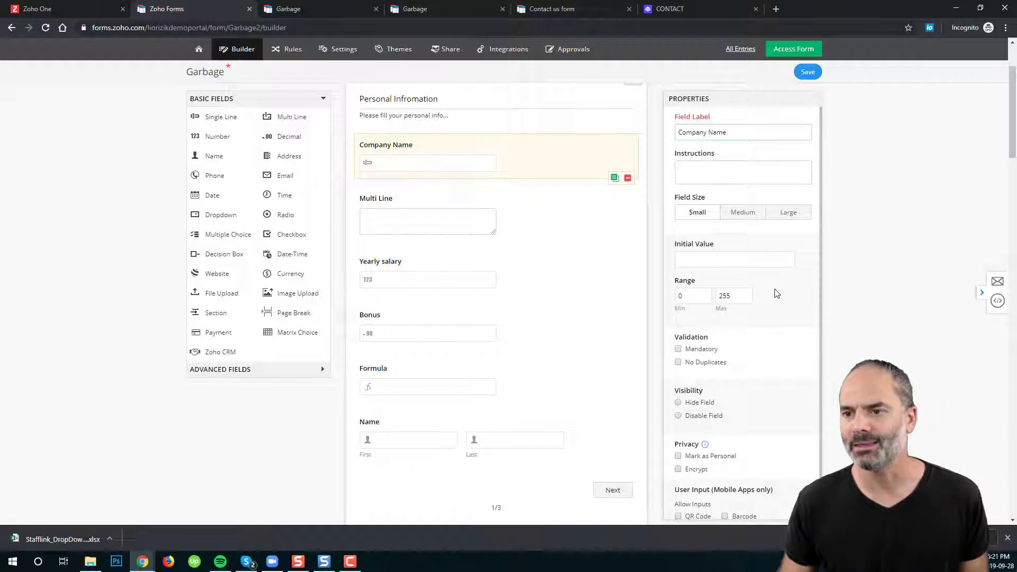
scroll(778, 294, down, 1)
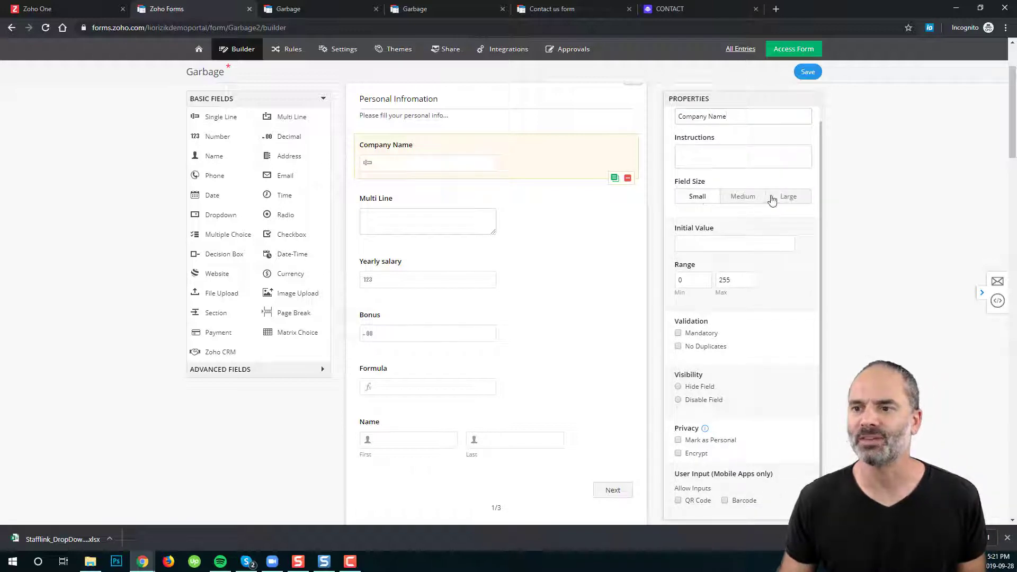
click(789, 198)
click(741, 198)
click(696, 202)
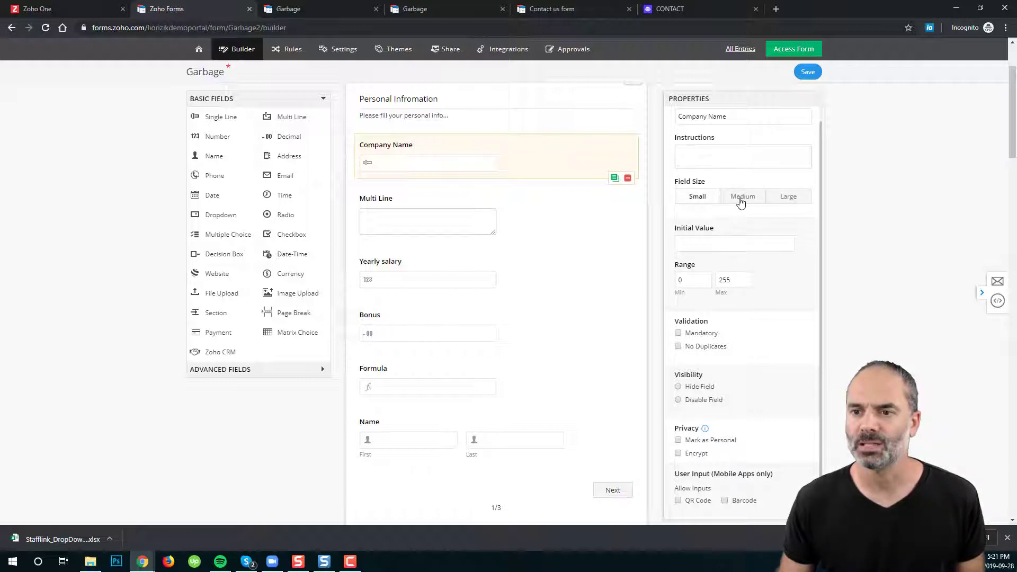
click(788, 197)
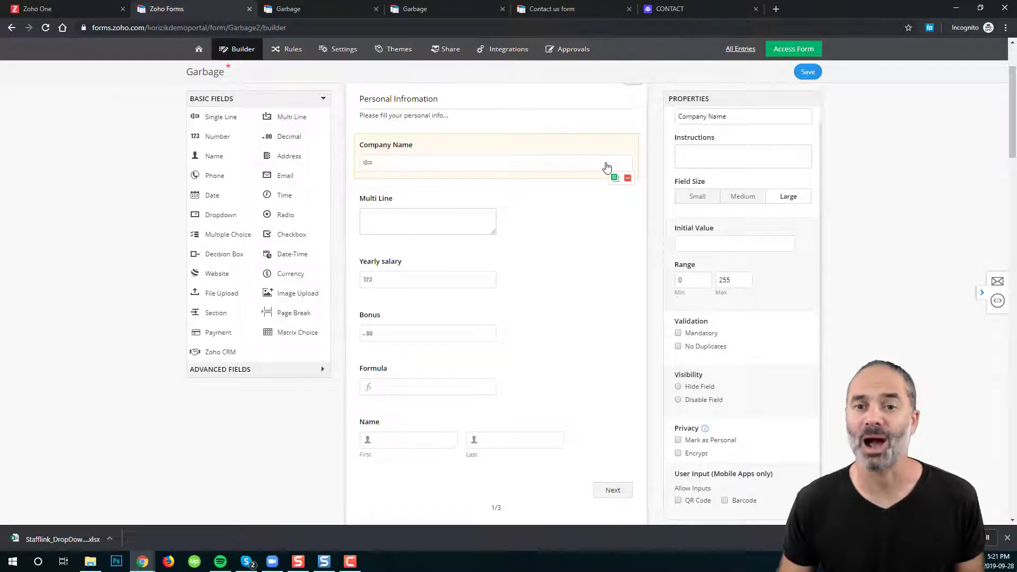
click(733, 196)
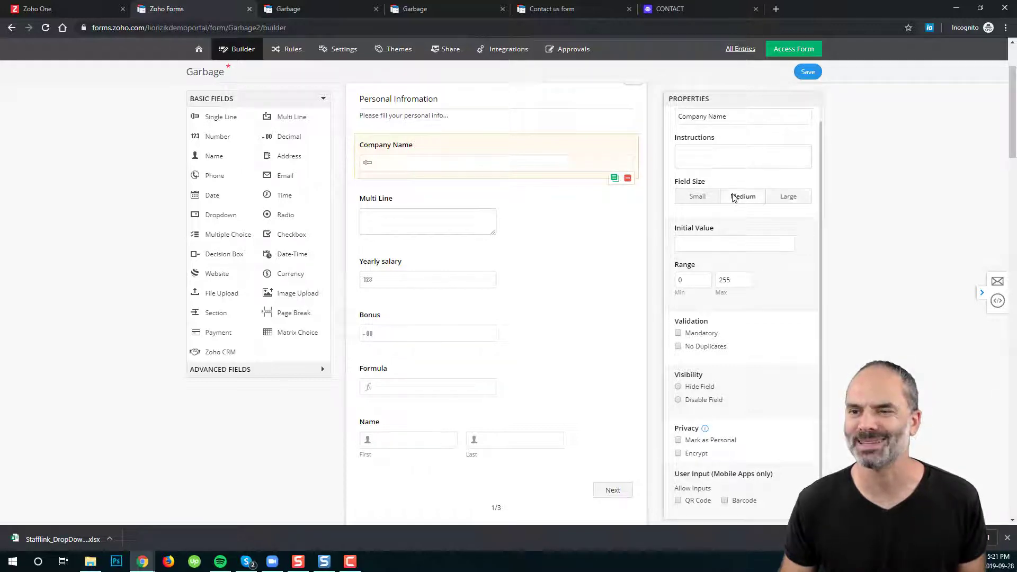
Give Company Name the initial value 'Comp'
click(759, 245)
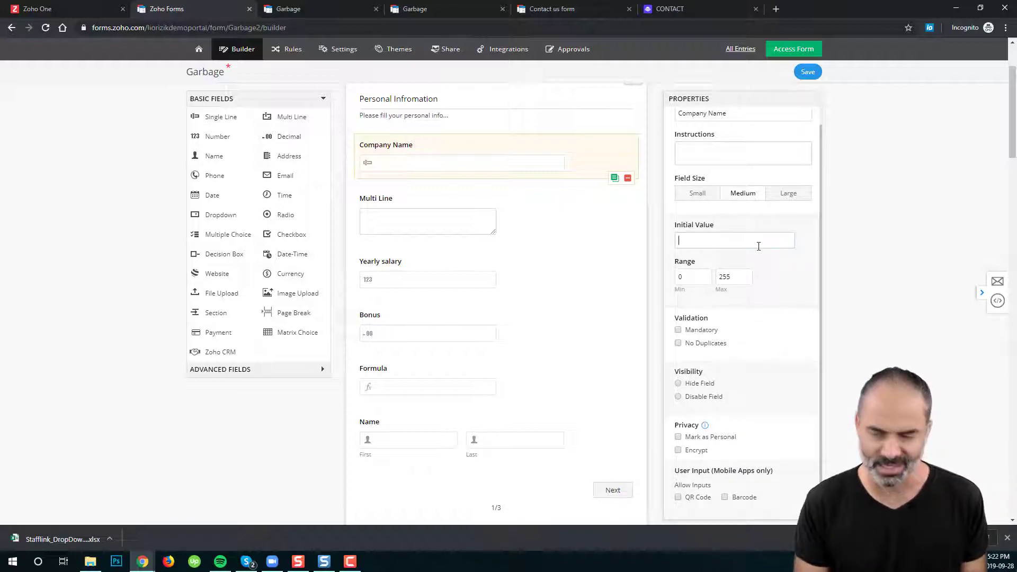
text(Comp)
key(Tab)
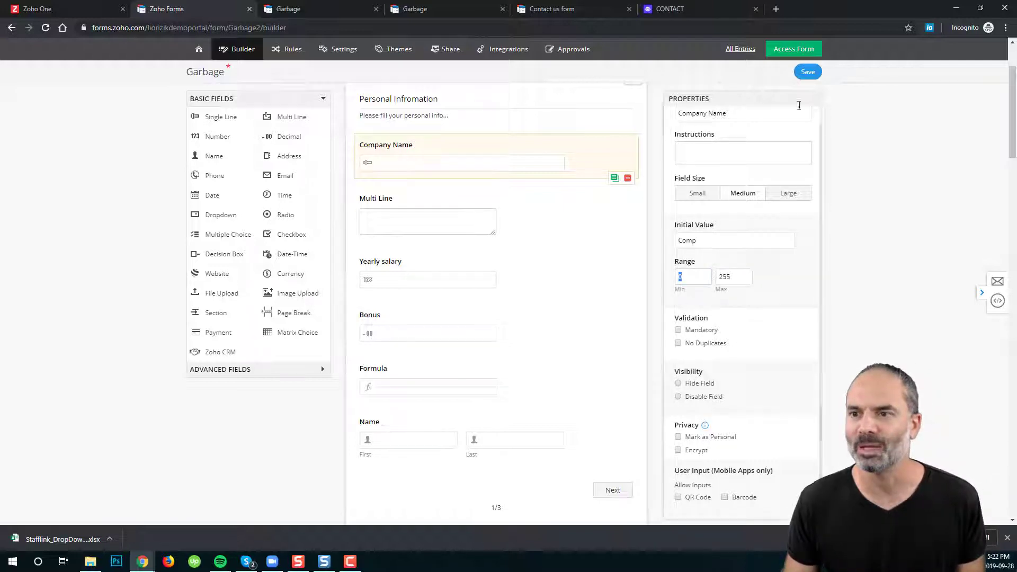
Save and reload the live form, showing Company Name prefilled with 'Comp'
click(807, 71)
click(297, 9)
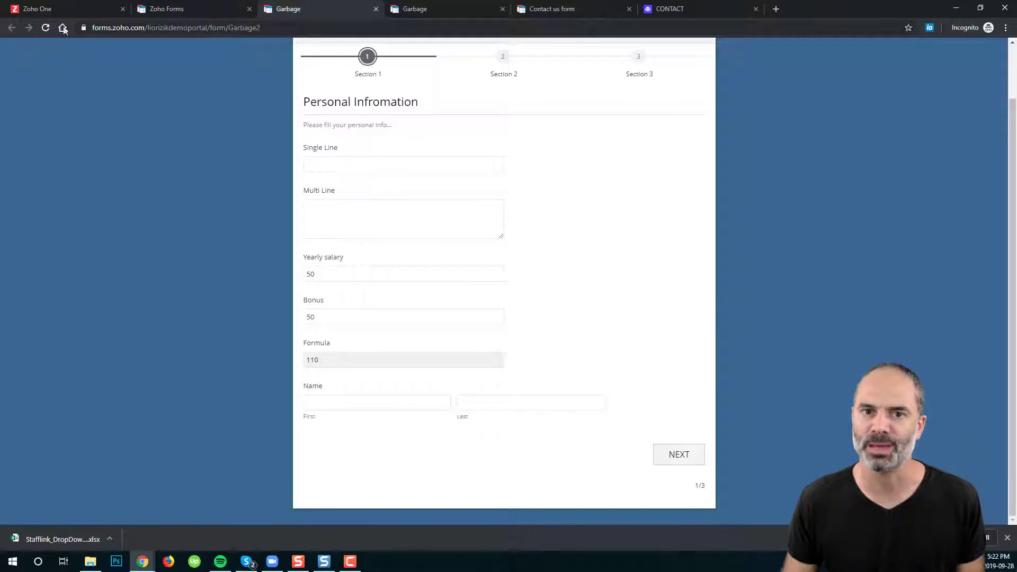
click(45, 27)
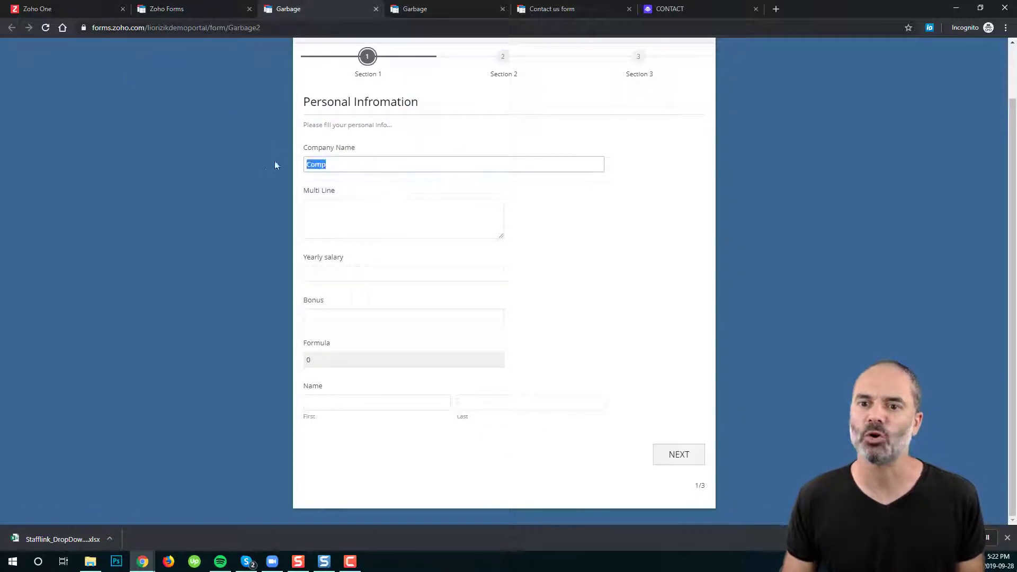
Back in the builder, clear the 'Comp' initial value from Company Name
click(191, 14)
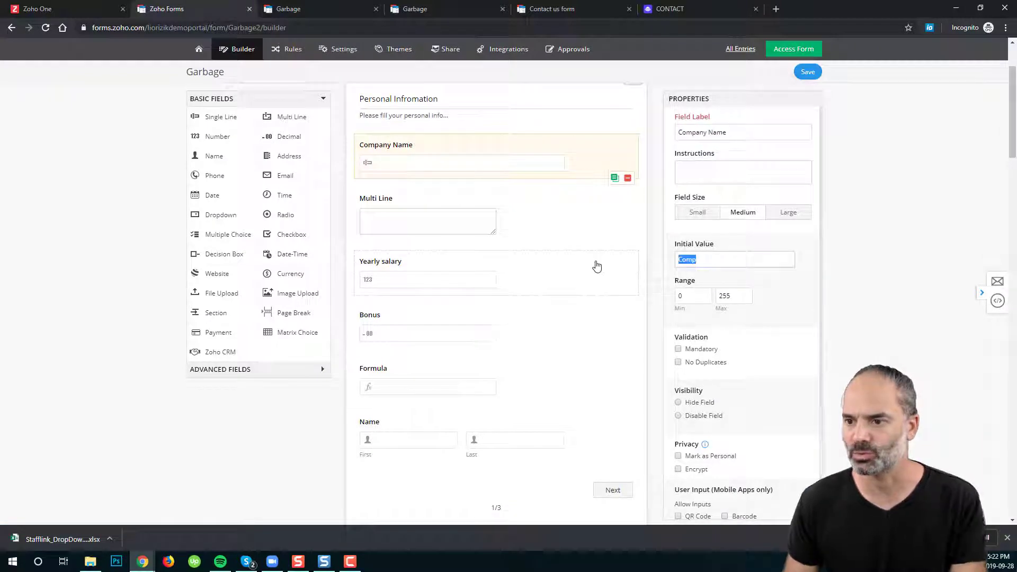
key(BackSpace)
scroll(723, 286, down, 1)
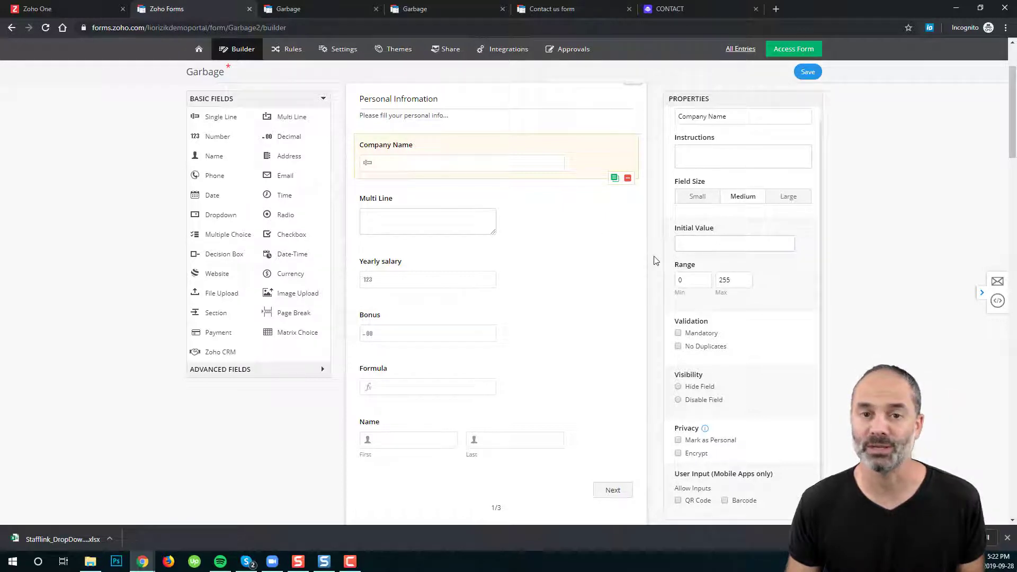
Limit the Company Name character range to 50 and save the form
double_click(731, 280)
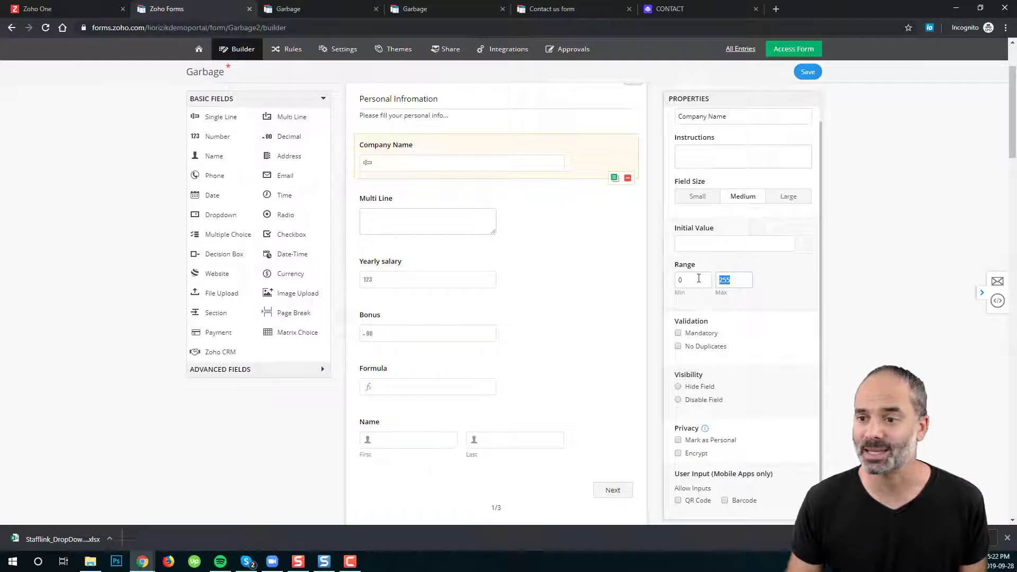
double_click(698, 278)
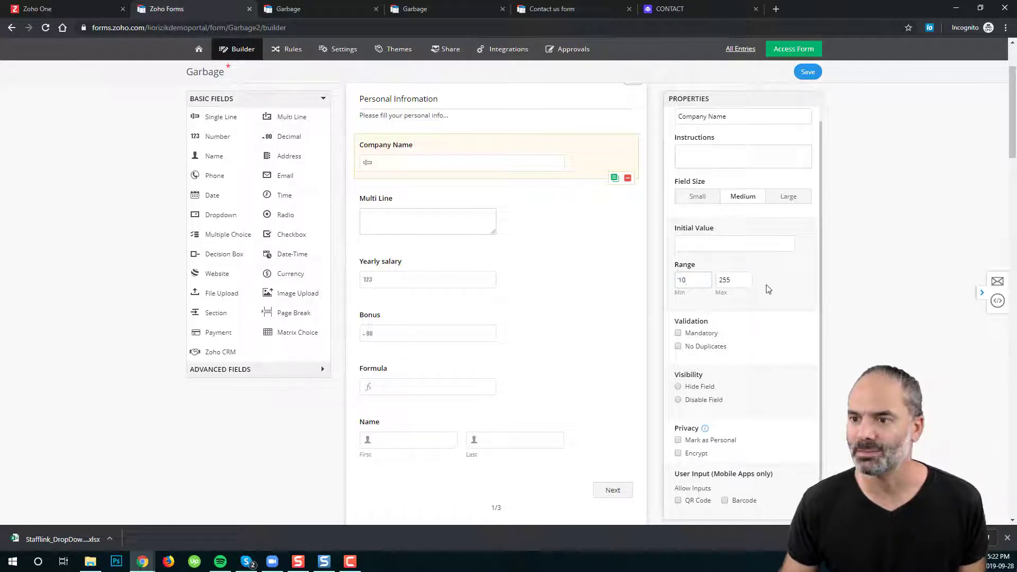
text(50)
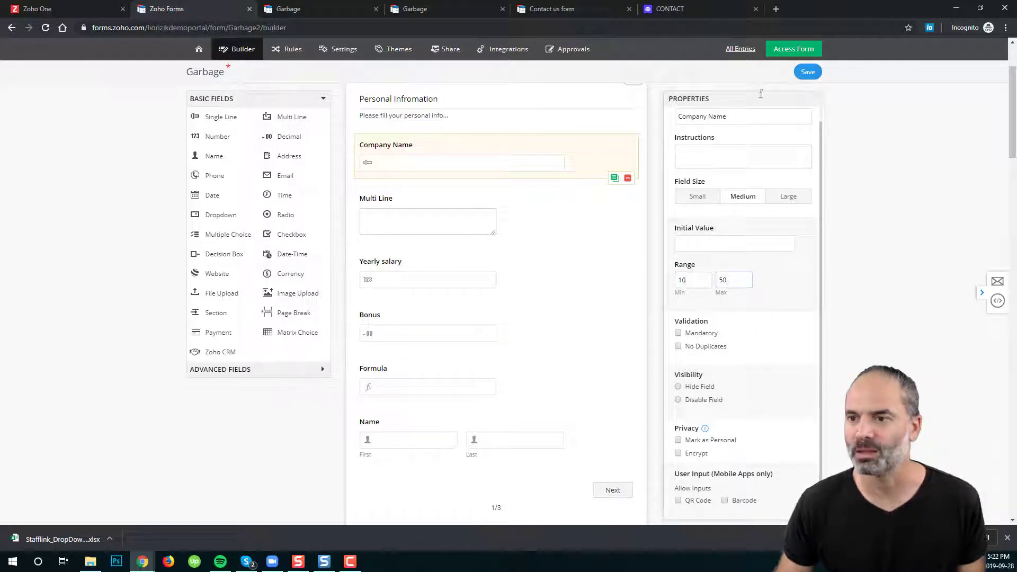
click(808, 72)
Paste over-long text into Company Name on the live form, triggering the 50-character error
click(302, 11)
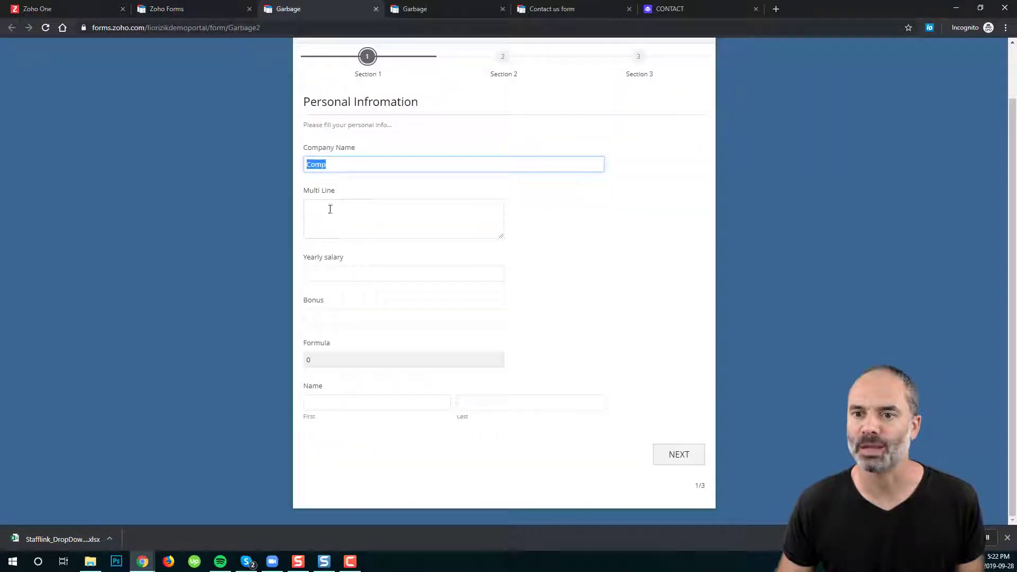
click(45, 27)
click(360, 168)
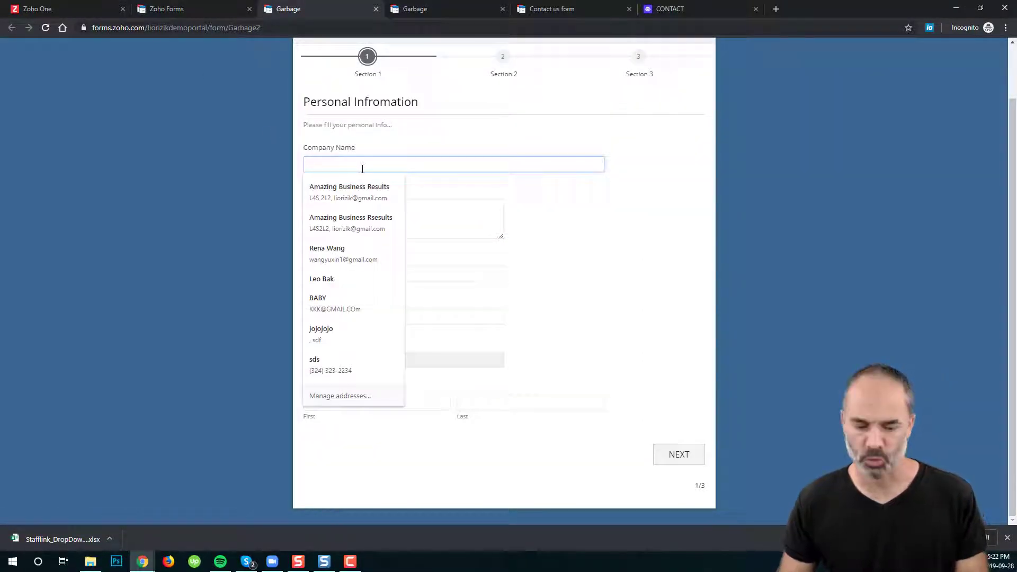
text(dfg dfg dfg dfg dfg df)
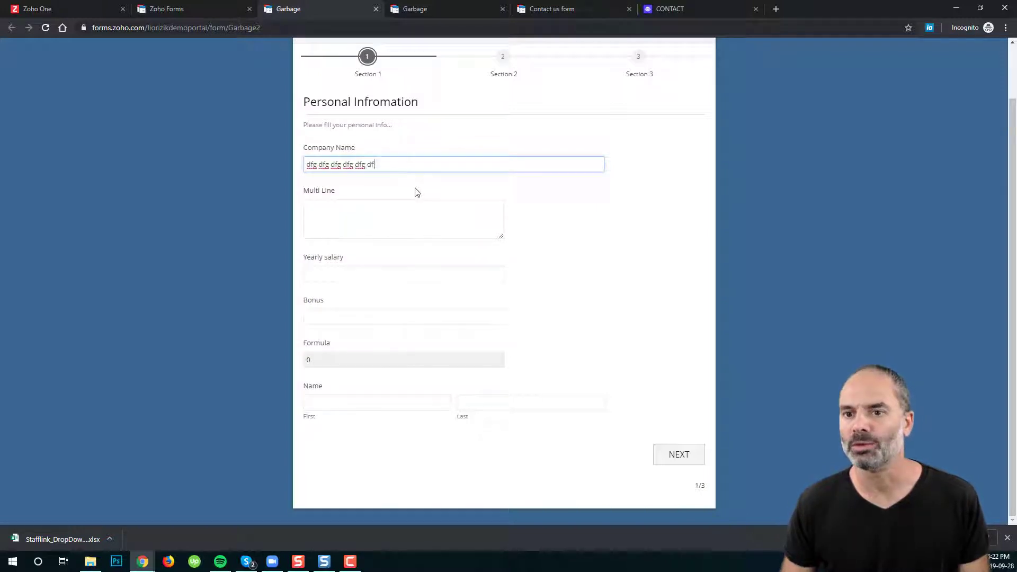
text( gdf gdf gdfg dfg)
key(ctrl+a)
key(ctrl+c)
key(ctrl+v)
key(ctrl+v)
key(ctrl+v)
key(ctrl+v)
key(Tab)
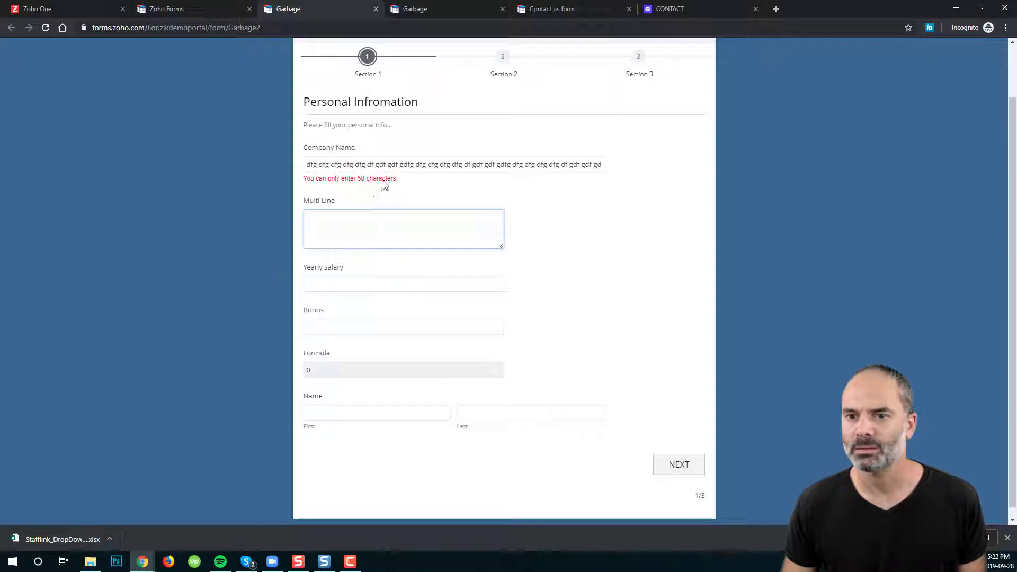
drag(398, 179, 221, 182)
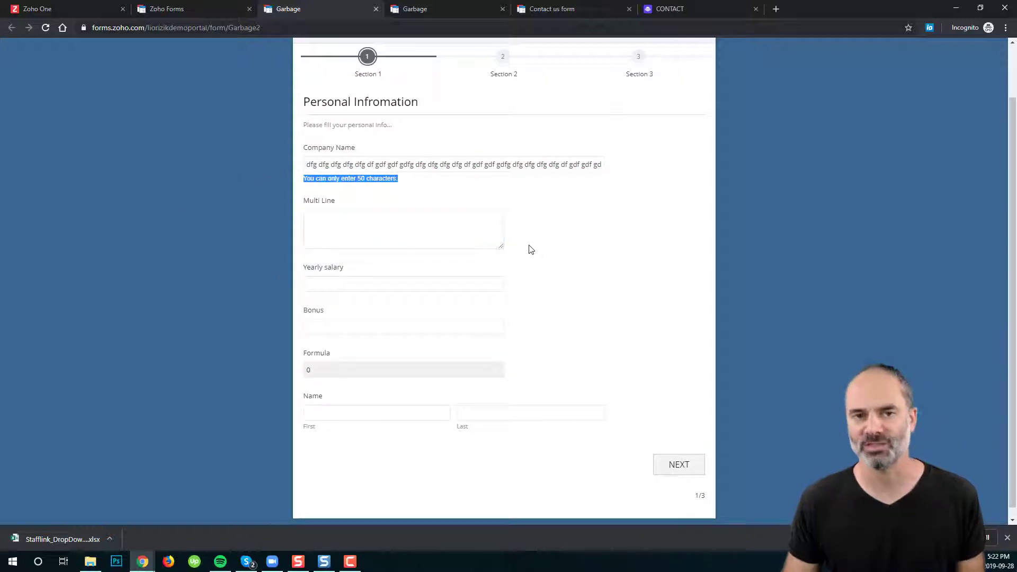
click(192, 12)
click(688, 295)
Restore the Company Name maximum to 255, make the field mandatory, and save
double_click(731, 295)
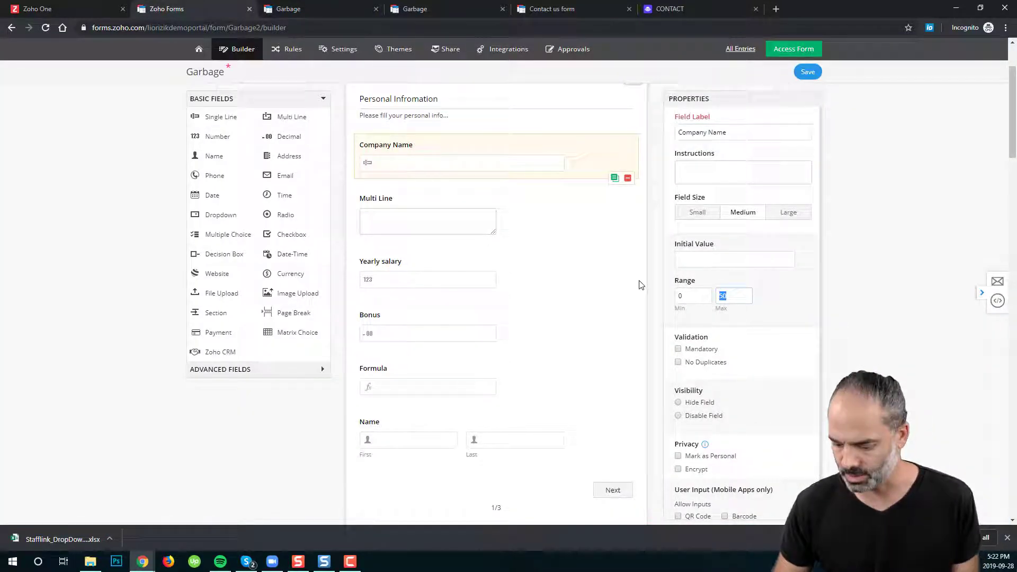
text(255)
scroll(641, 285, down, 2)
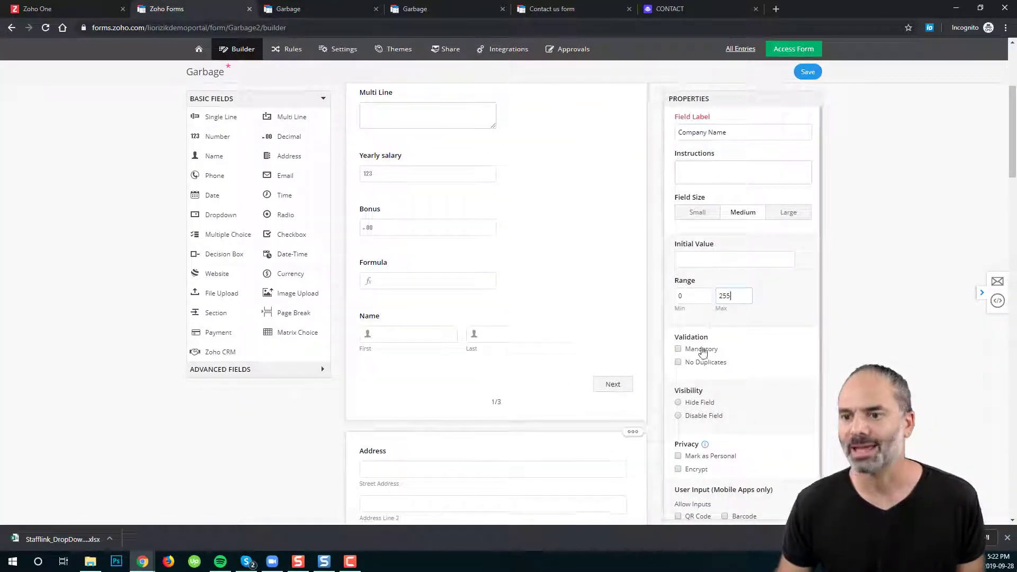
scroll(655, 346, up, 3)
click(689, 349)
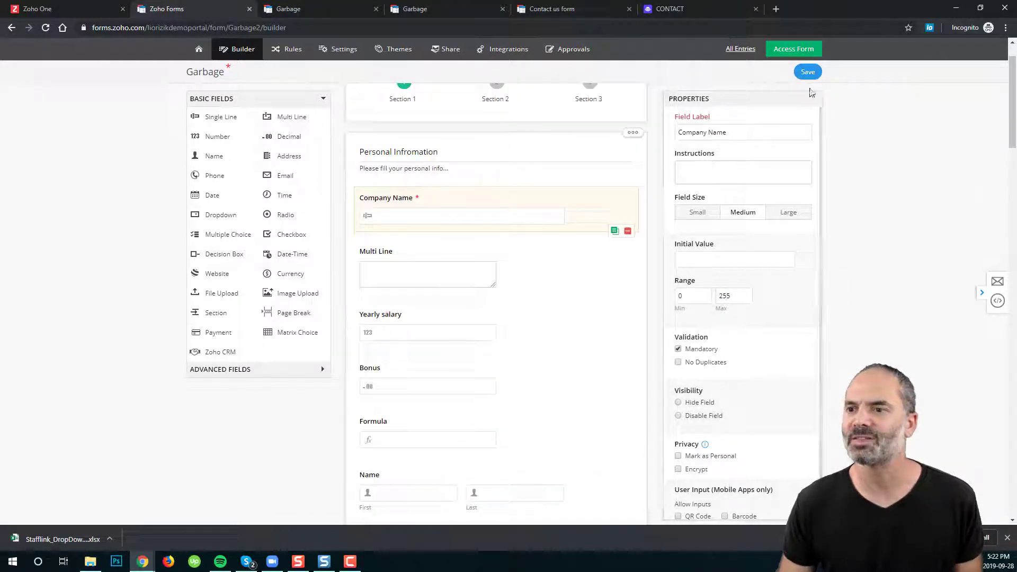
click(806, 73)
Press Next on the live form with Company Name empty, showing 'Enter a value for this field'
click(318, 9)
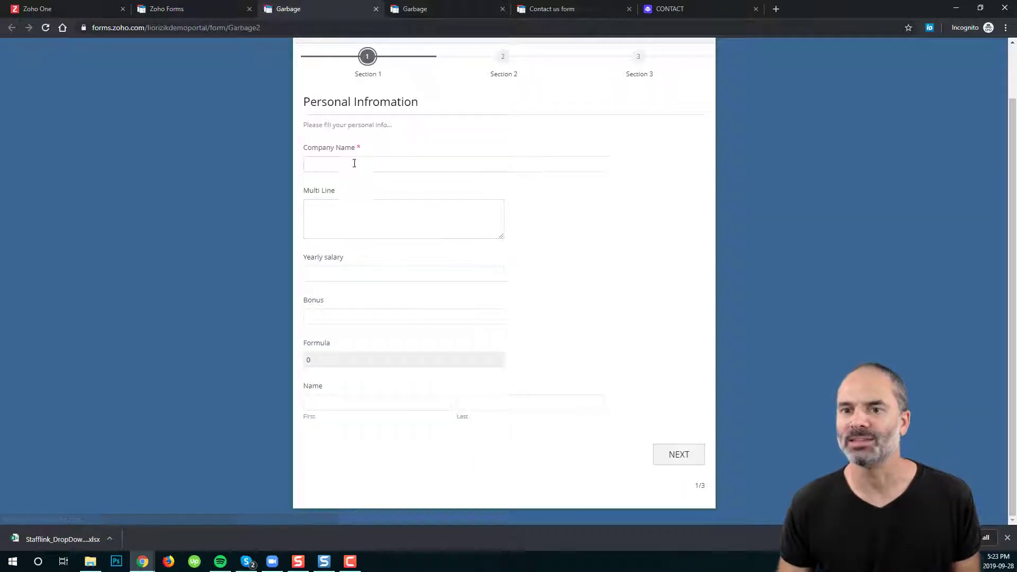
drag(357, 148, 603, 183)
click(372, 121)
click(675, 458)
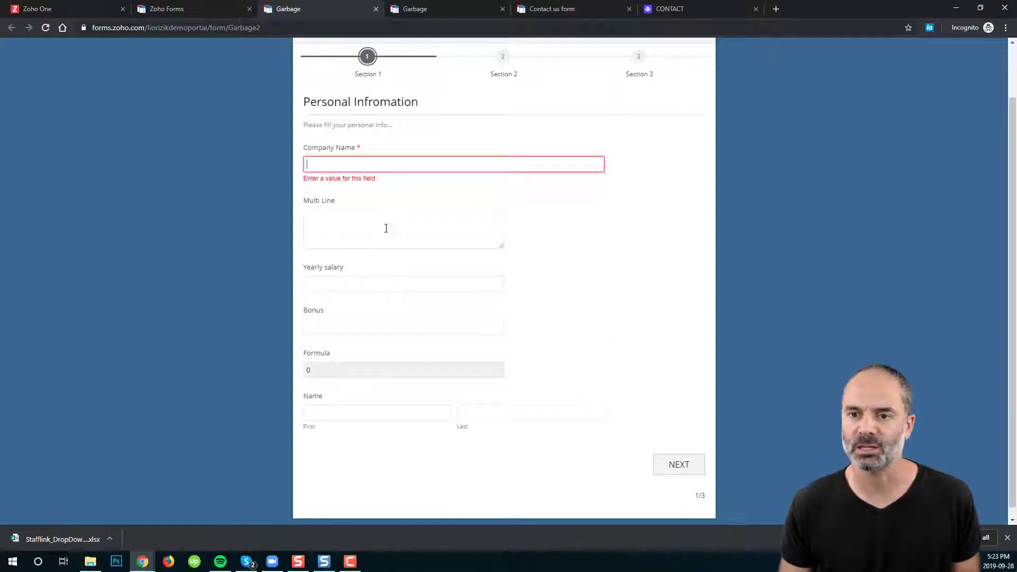
drag(375, 180, 302, 208)
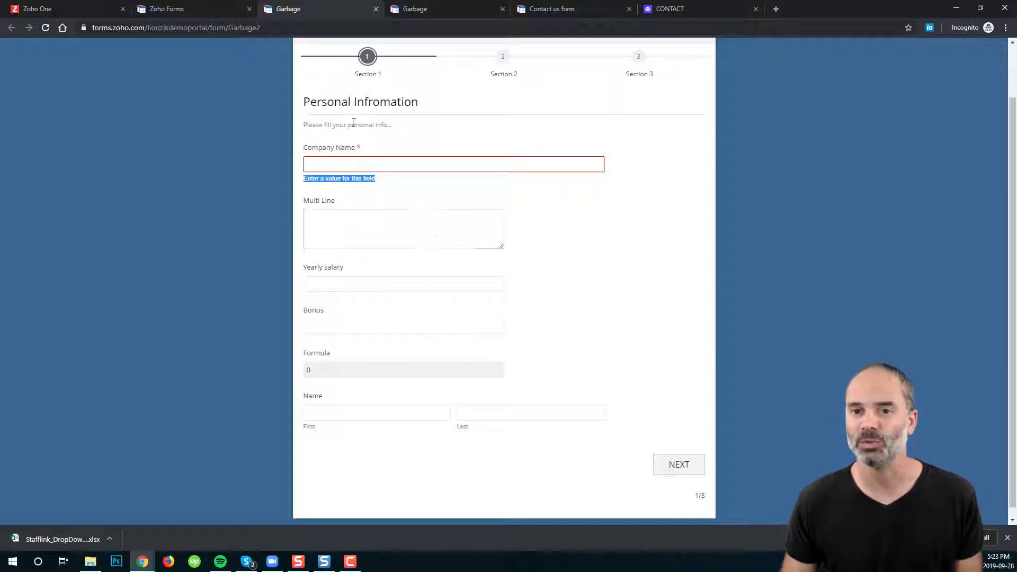
Turn on No Duplicates and Hide Field for Company Name and save the form
key(ctrl+shift+Tab)
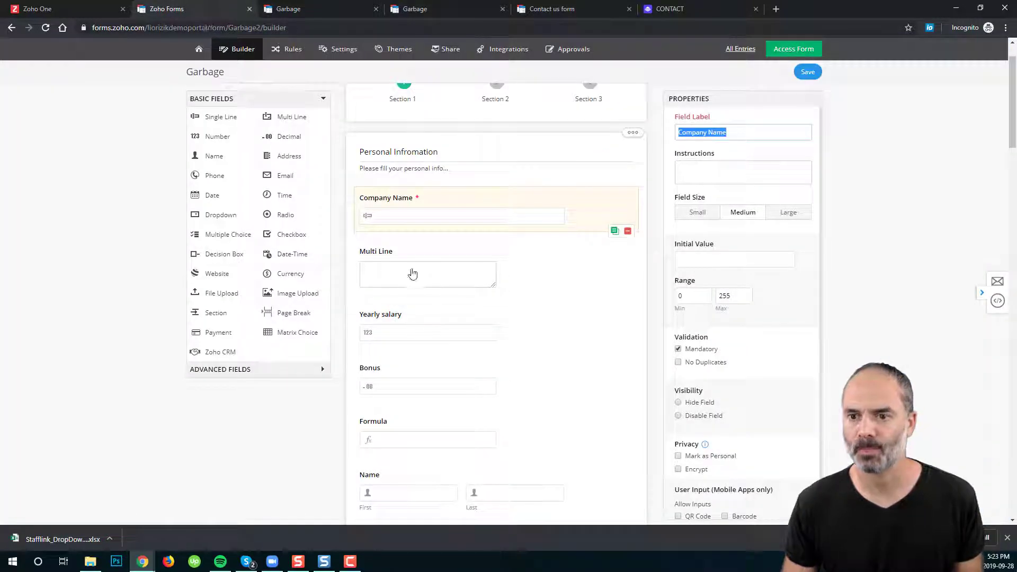
scroll(443, 293, down, 1)
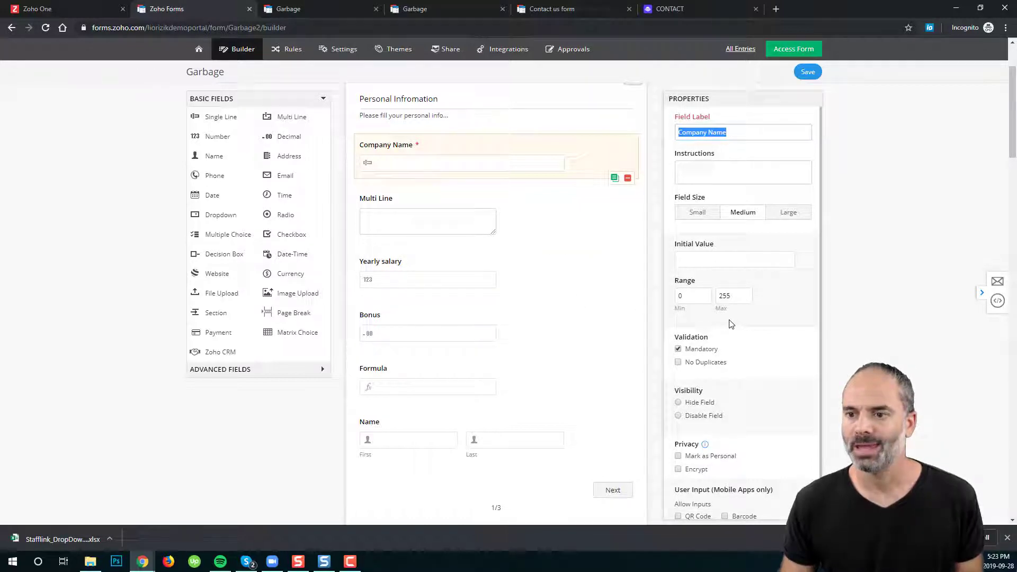
scroll(731, 325, down, 1)
click(718, 347)
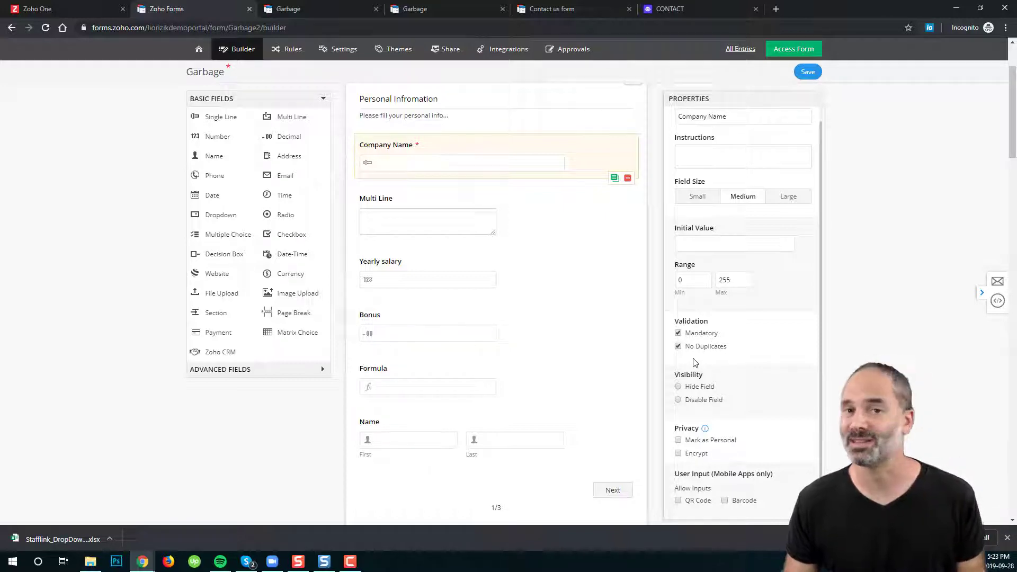
scroll(733, 360, down, 1)
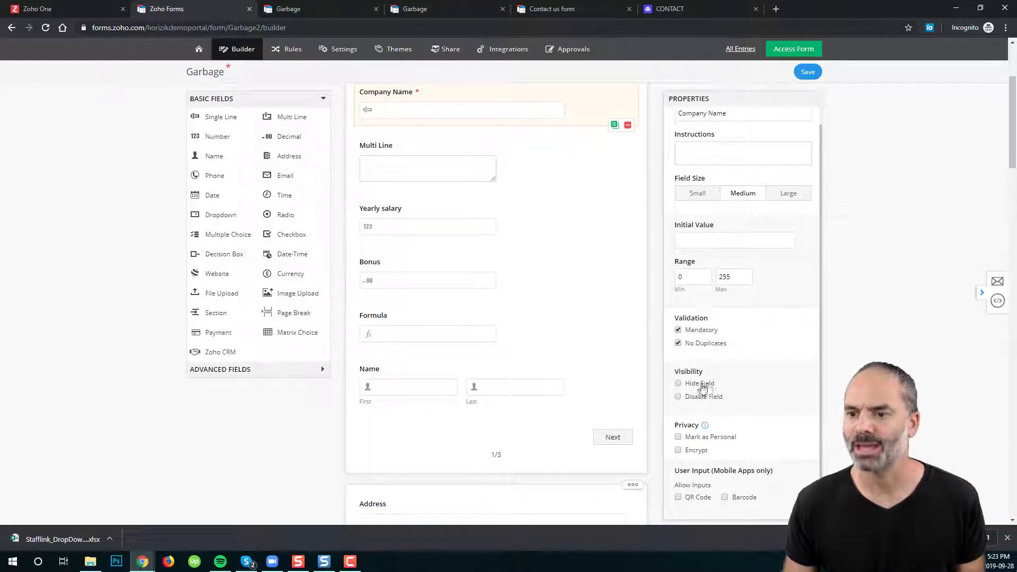
click(704, 386)
scroll(753, 265, up, 1)
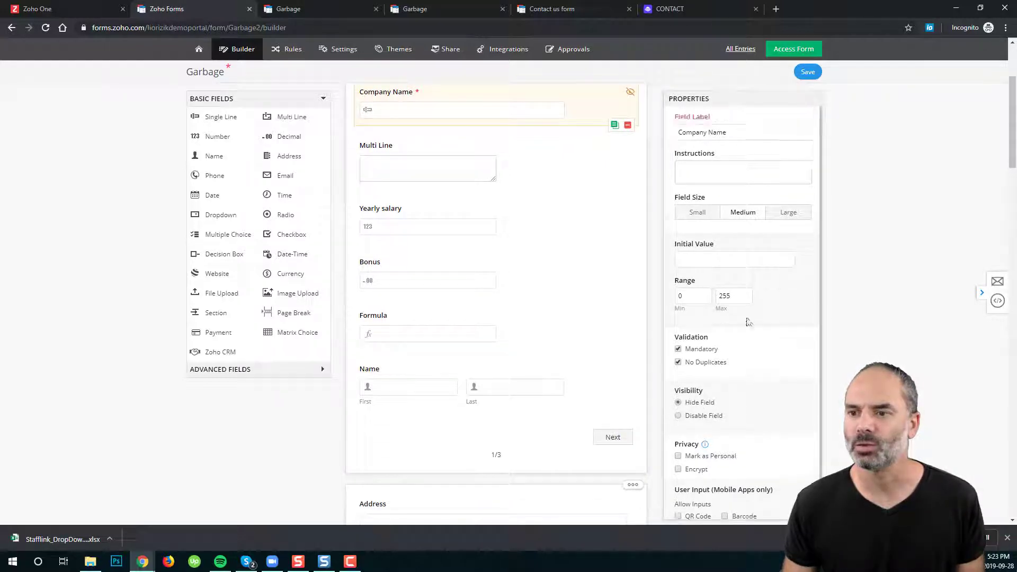
click(809, 72)
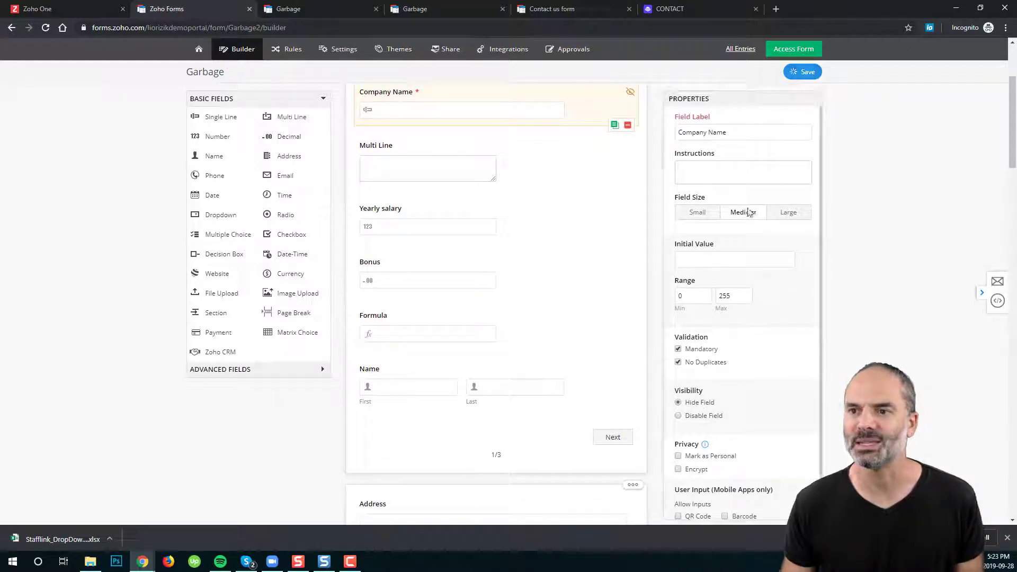
Reload the live Garbage form to confirm Company Name is gone, then return to the builder
click(289, 9)
click(42, 30)
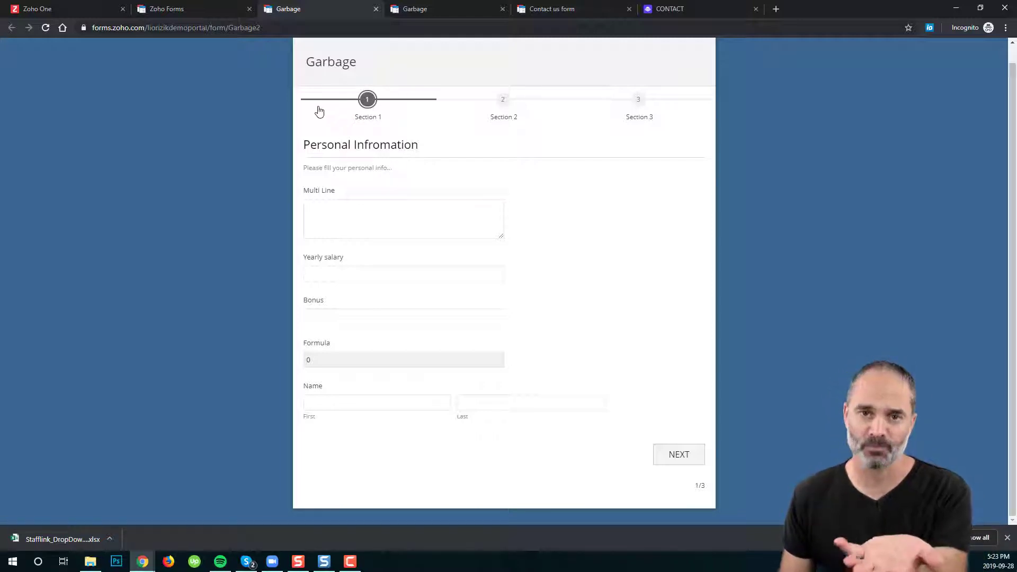
click(198, 10)
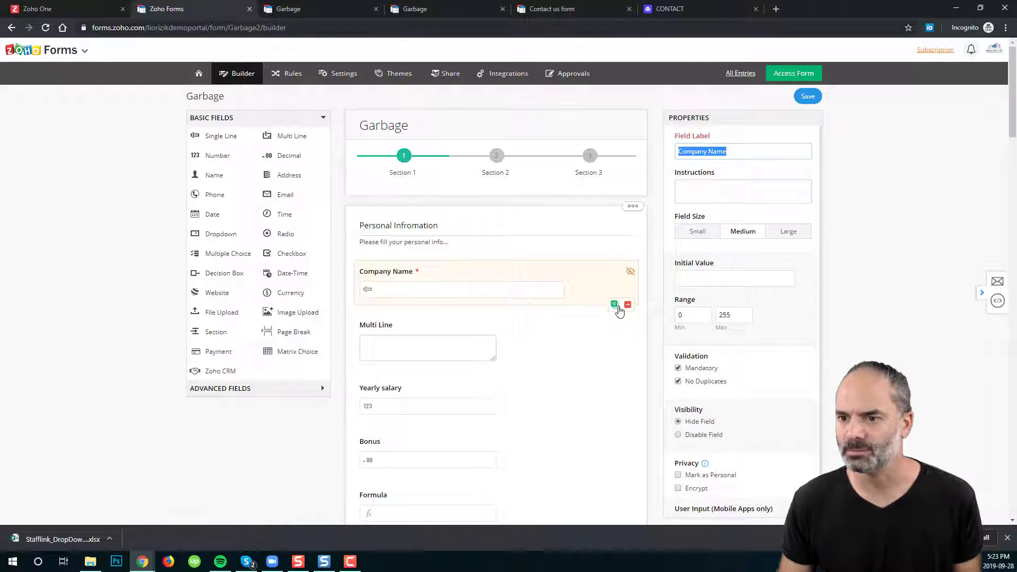
Turn off No Duplicates and Hide Field on Company Name
scroll(694, 387, down, 1)
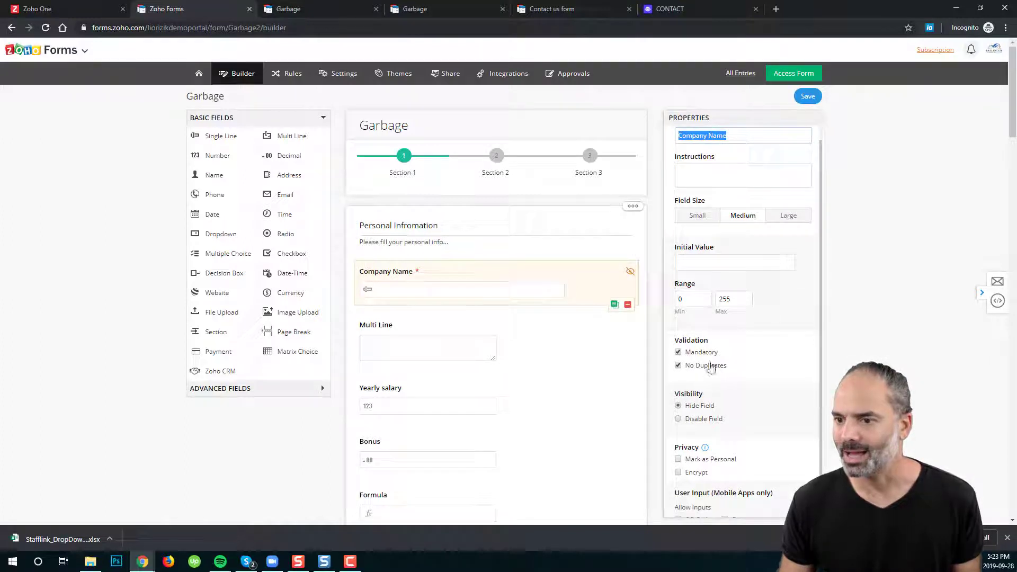
scroll(710, 365, down, 1)
click(703, 351)
click(700, 390)
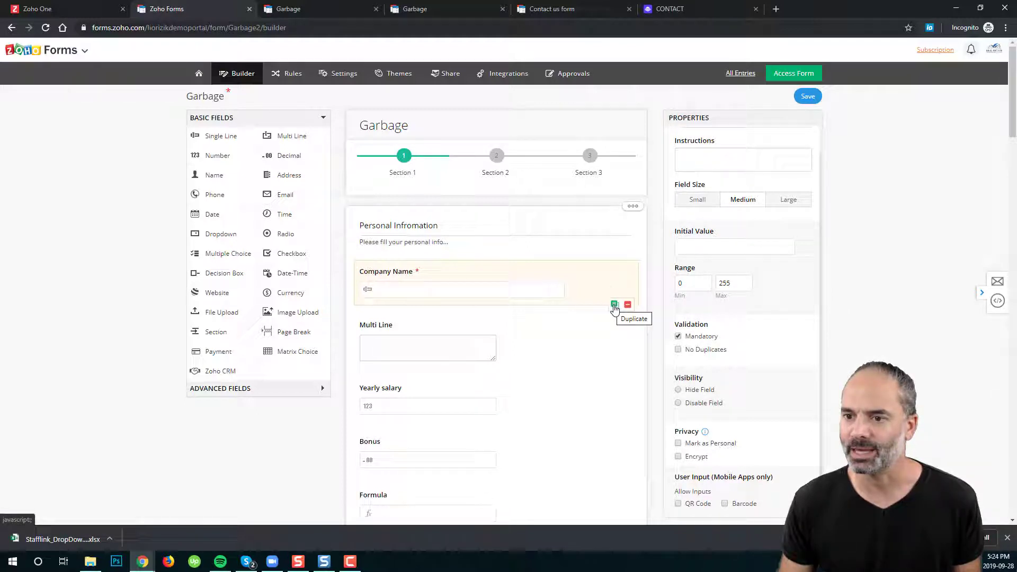
Duplicate Company Name as a hidden 'Lead Source' field with initial value Website
click(614, 305)
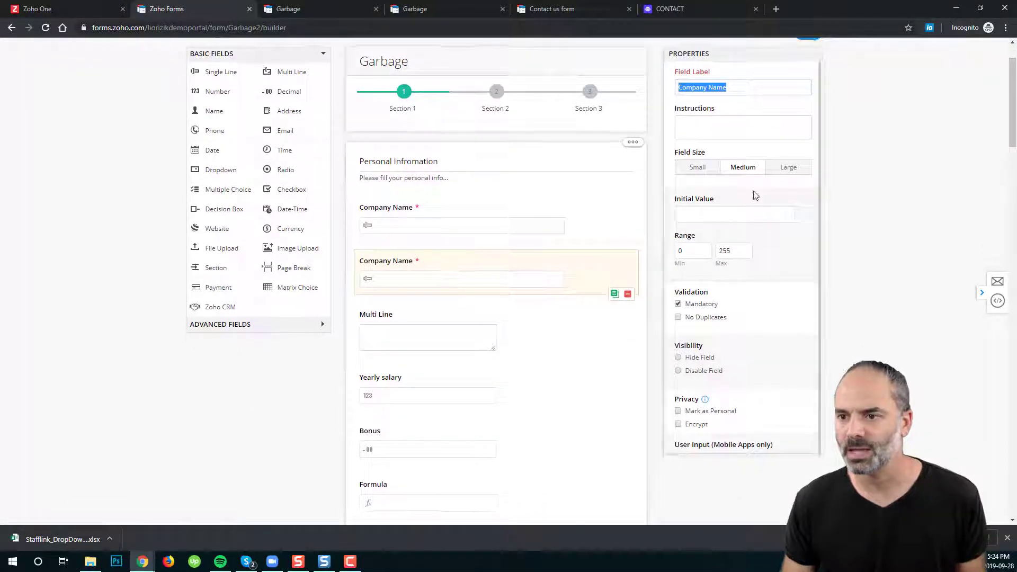
text(Lead Source)
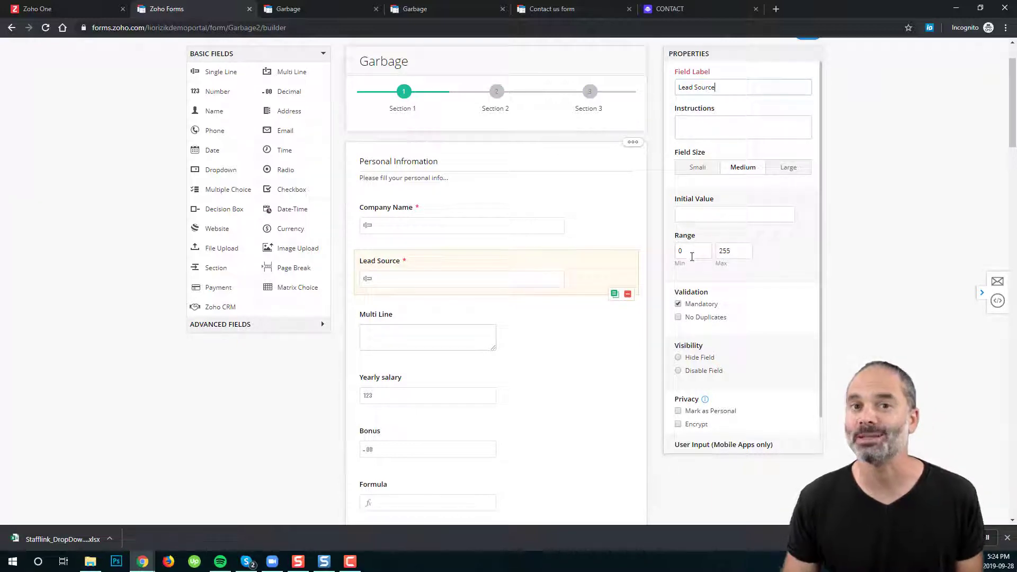
click(706, 214)
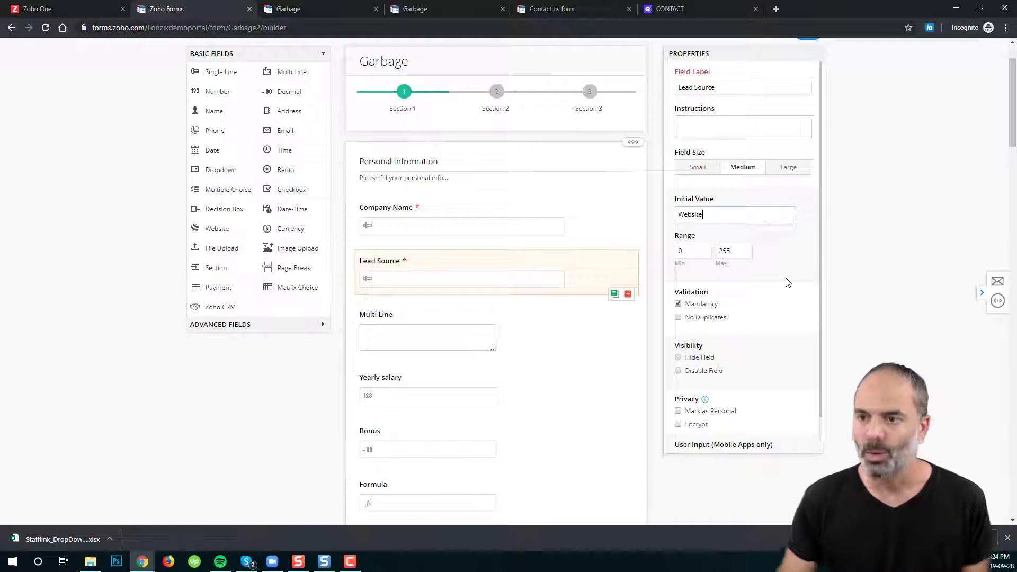
click(697, 360)
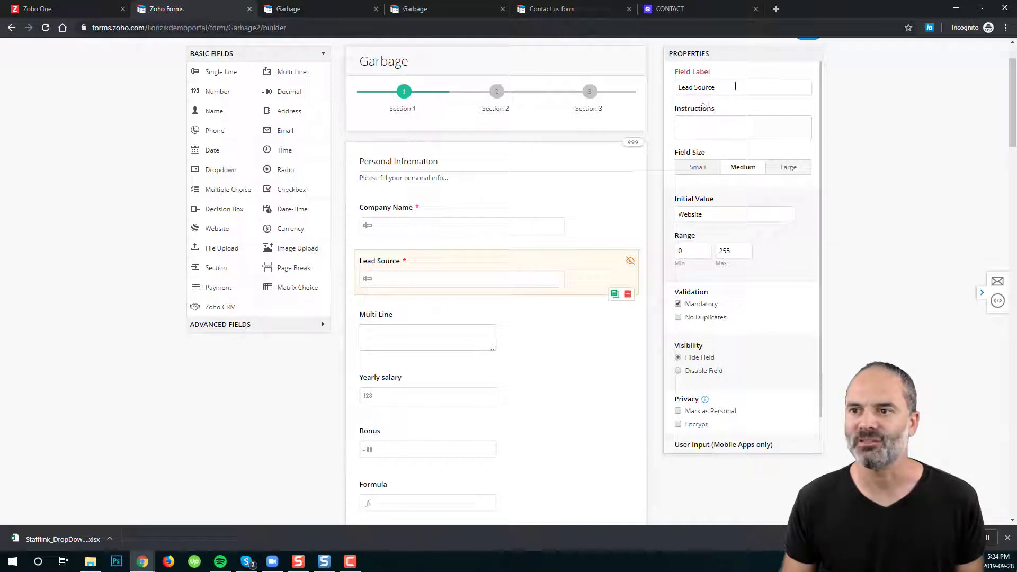
drag(733, 87, 599, 91)
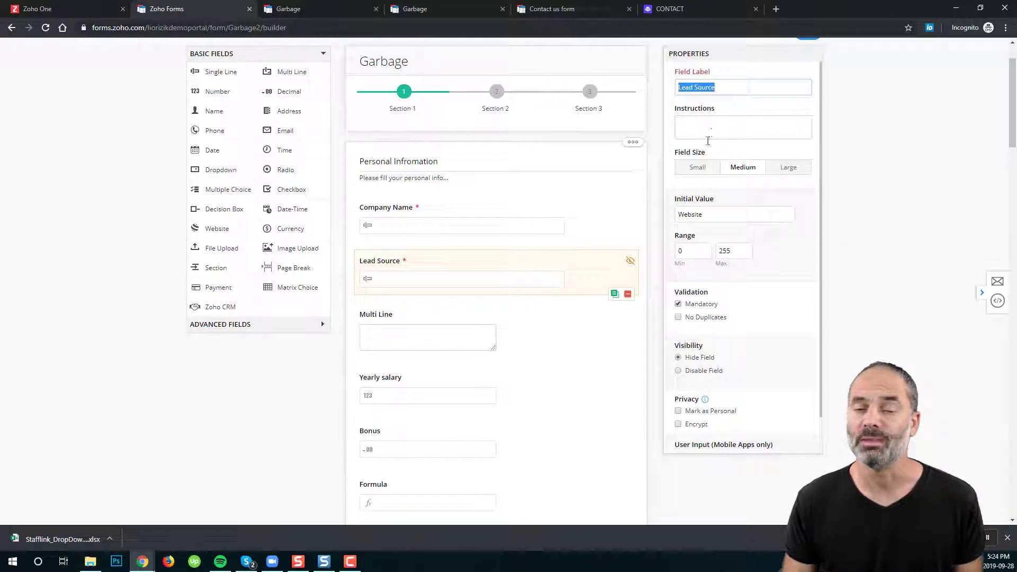
double_click(713, 215)
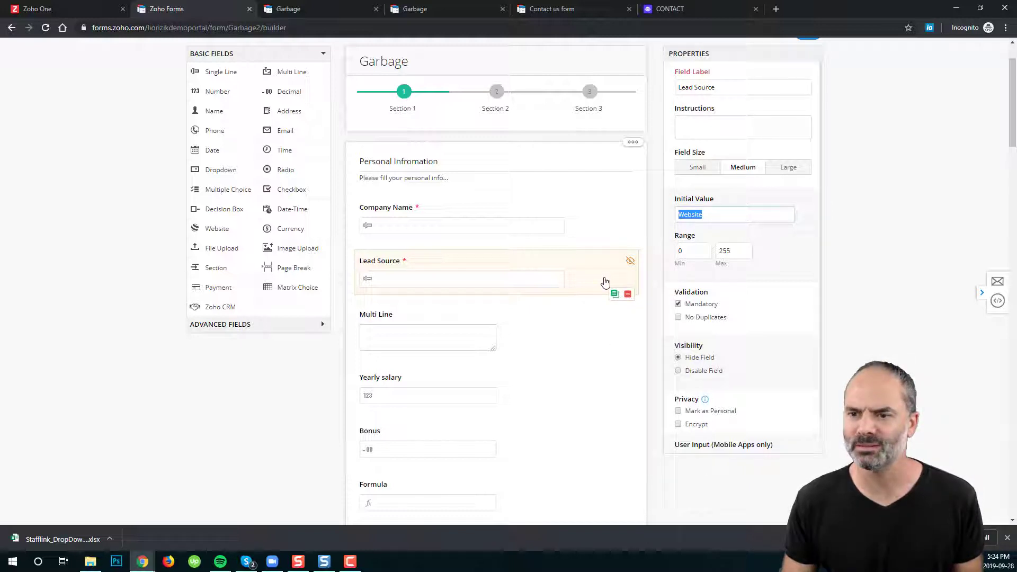
Duplicate Lead Source and relabel the copy 'Client Name'
click(614, 294)
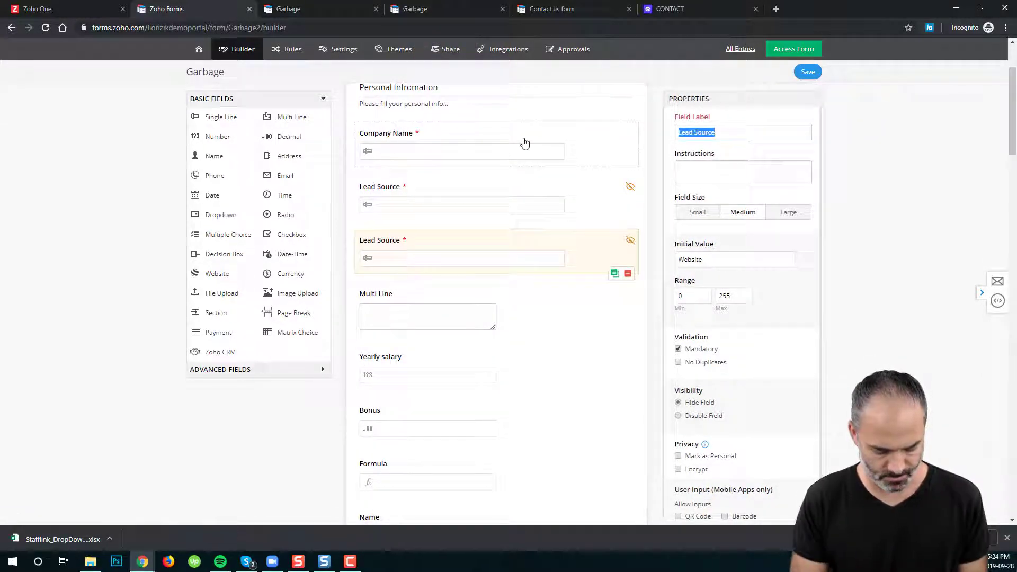
text(Le)
key(BackSpace)
key(BackSpace)
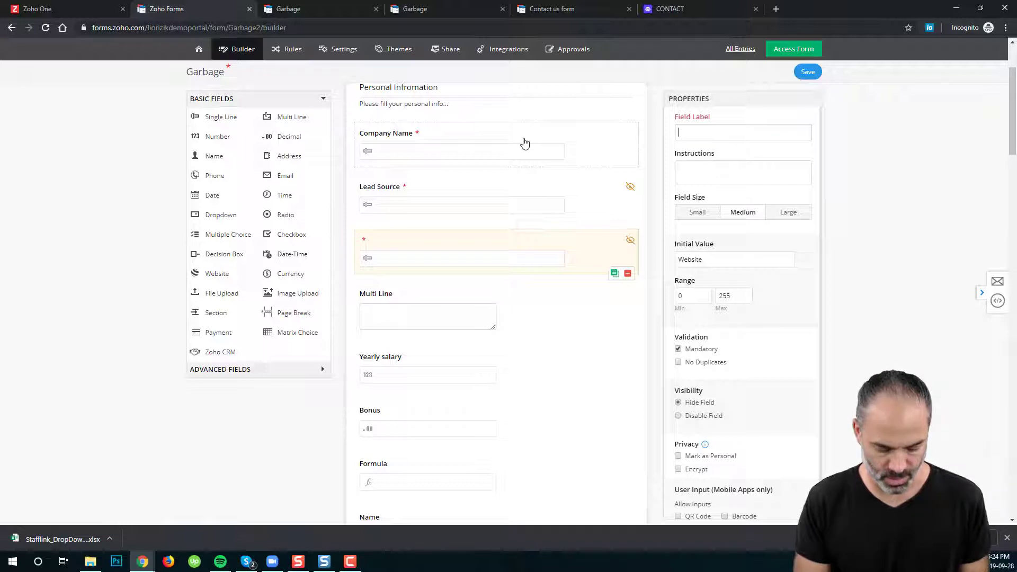
text(Client Name)
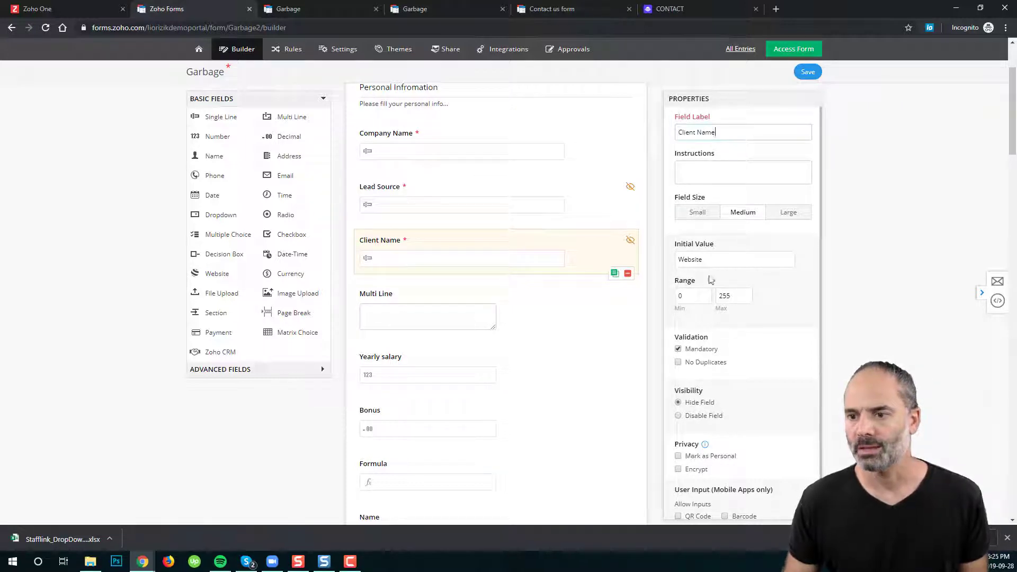
Remove the Website initial value, make Client Name a disabled field, and save the form
double_click(718, 259)
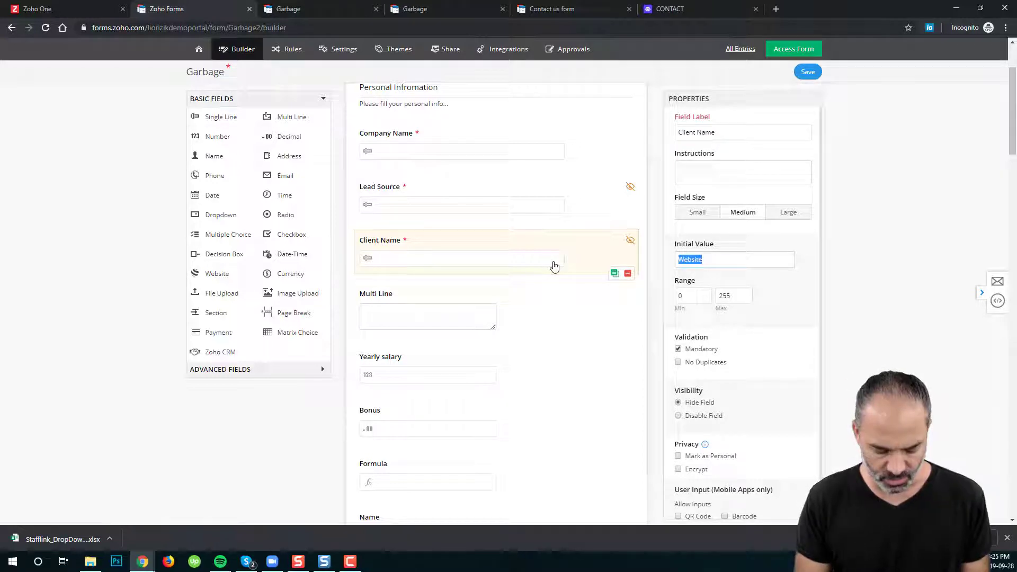
key(BackSpace)
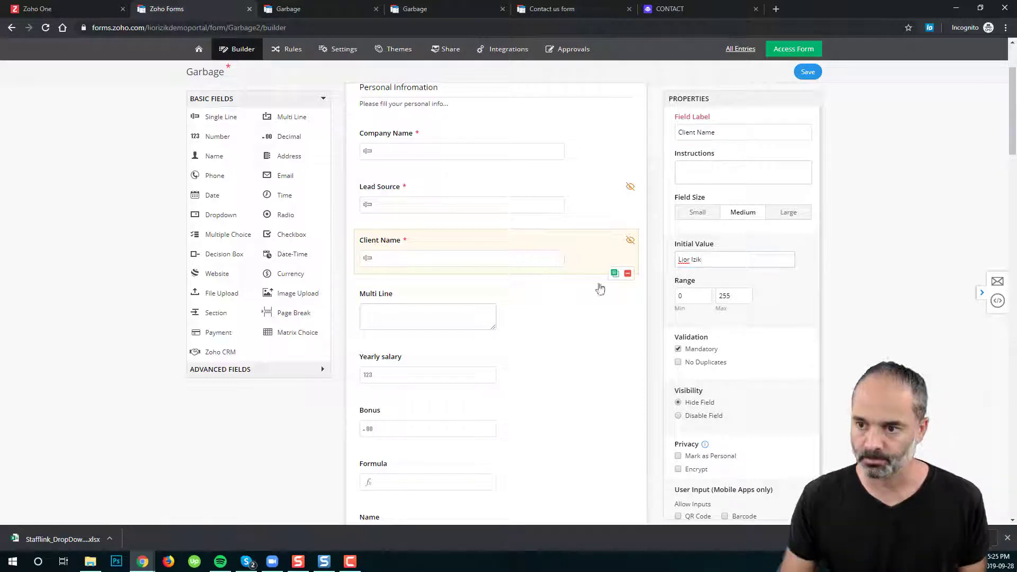
click(712, 415)
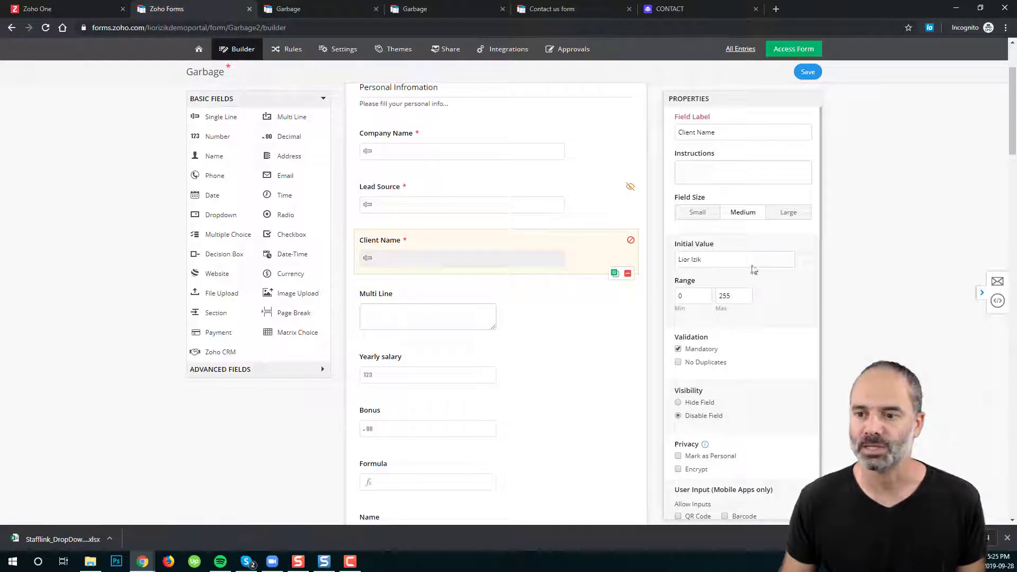
click(806, 72)
Reload the live Garbage form and check that the prefilled Client Name field can't be edited
click(280, 13)
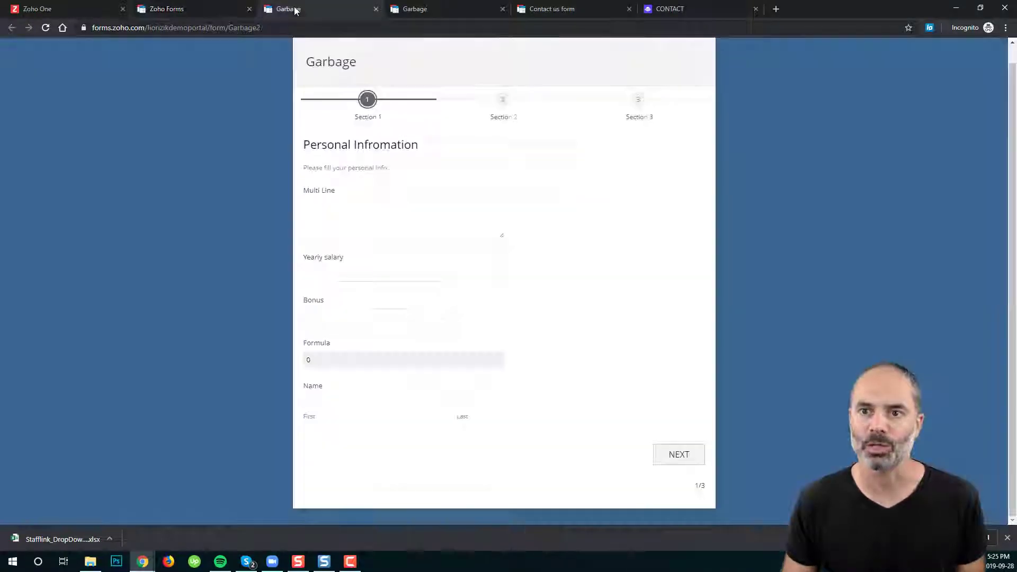
click(45, 27)
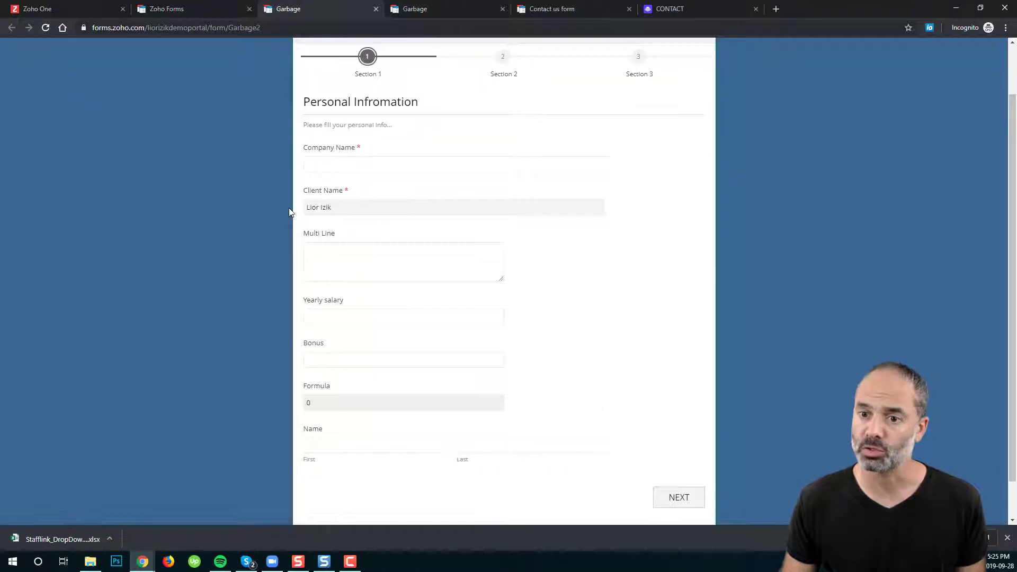
drag(327, 210, 330, 213)
click(354, 211)
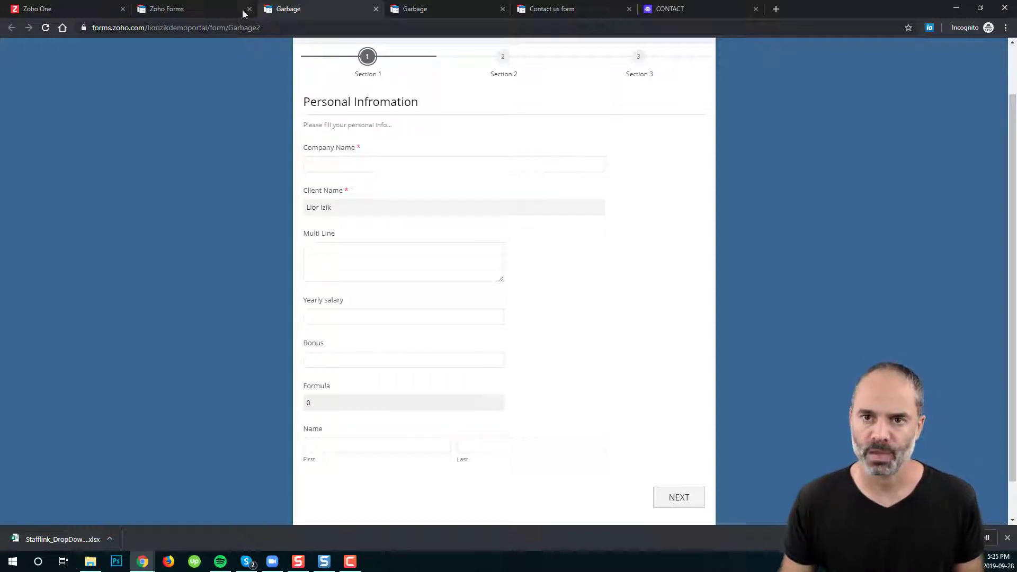
In the builder, cancel encrypting Client Name and tick Mark as Personal
click(195, 8)
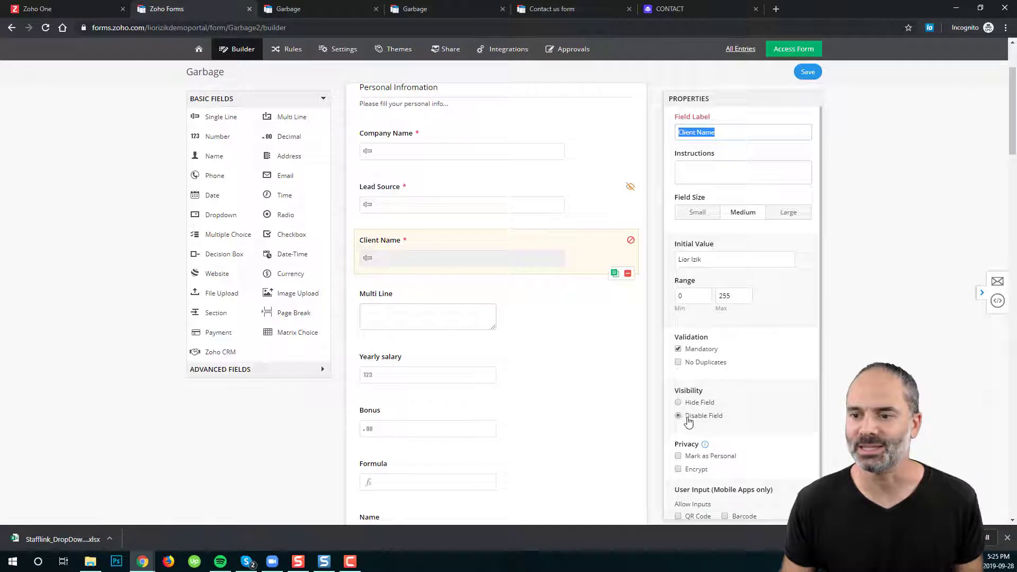
scroll(713, 419, down, 3)
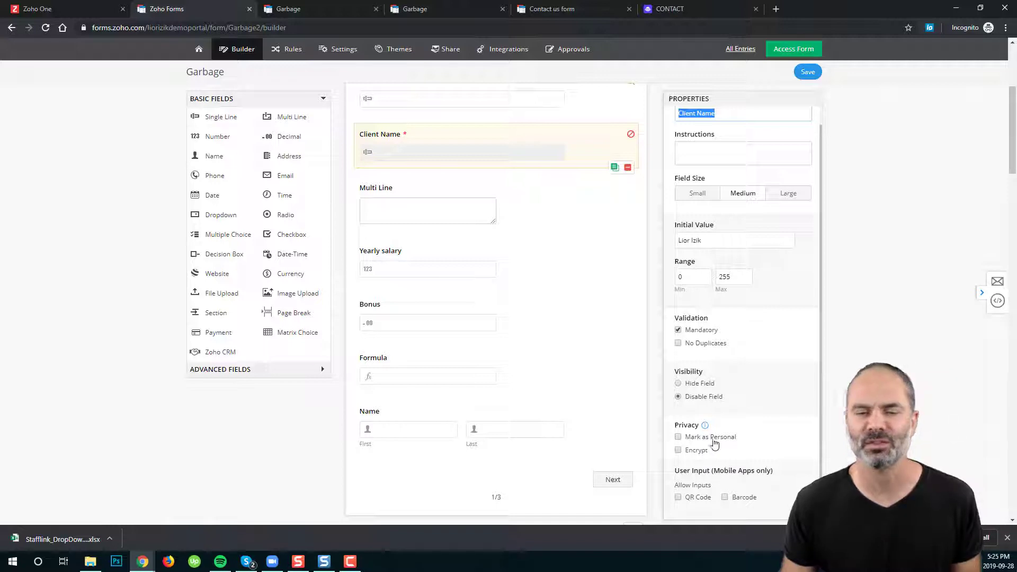
click(696, 454)
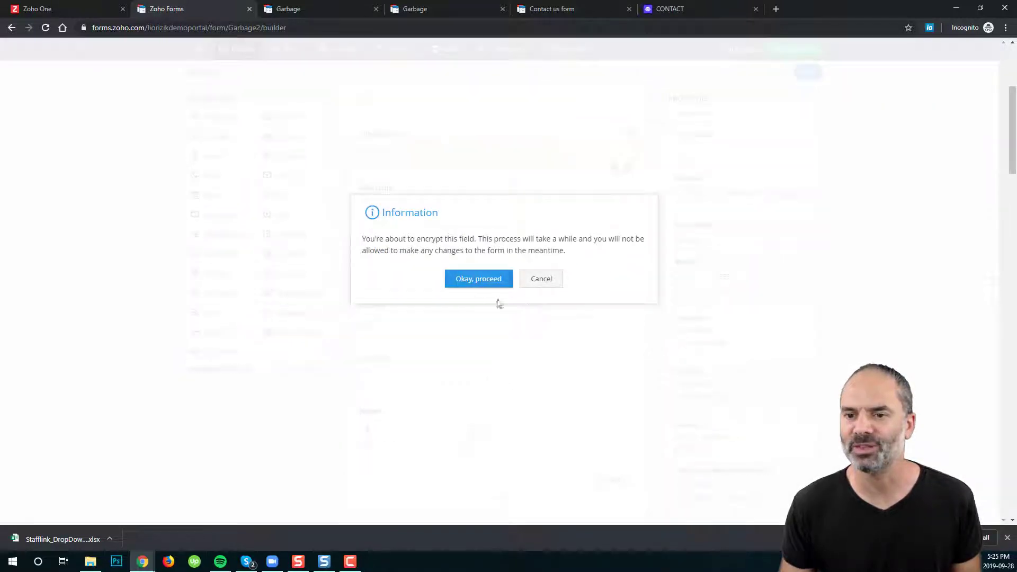
click(542, 279)
click(718, 440)
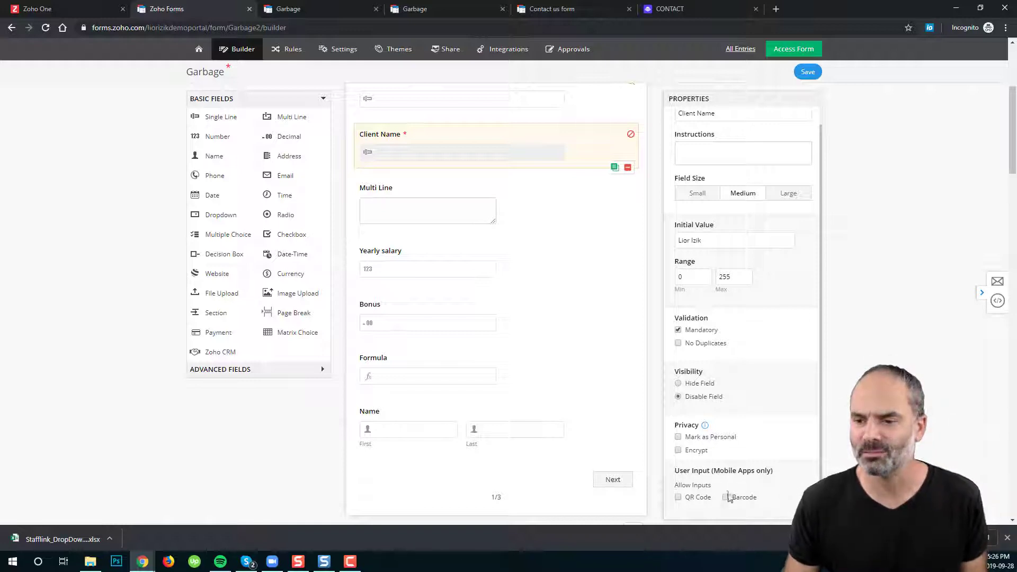
click(698, 500)
scroll(716, 424, down, 3)
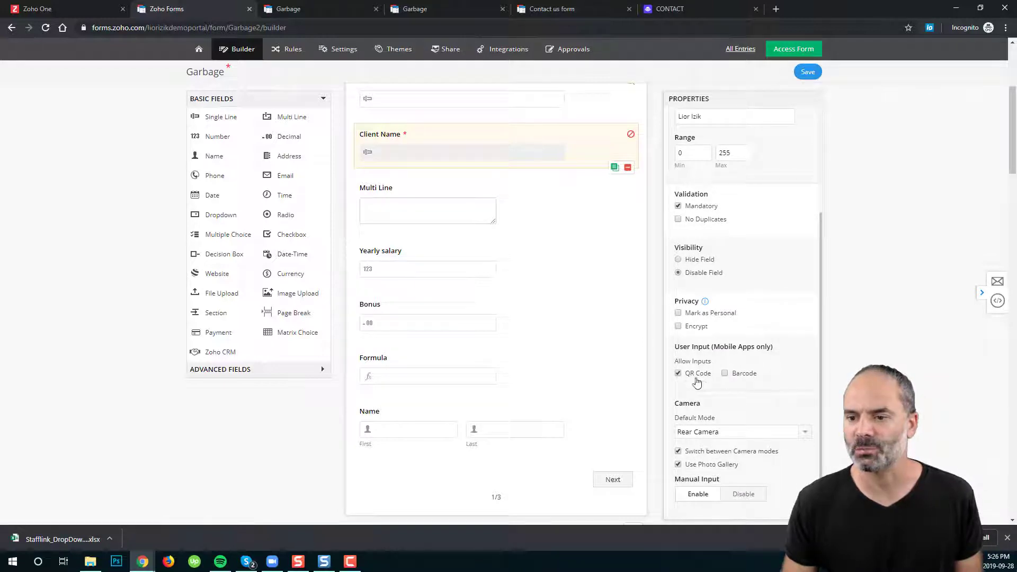
click(724, 374)
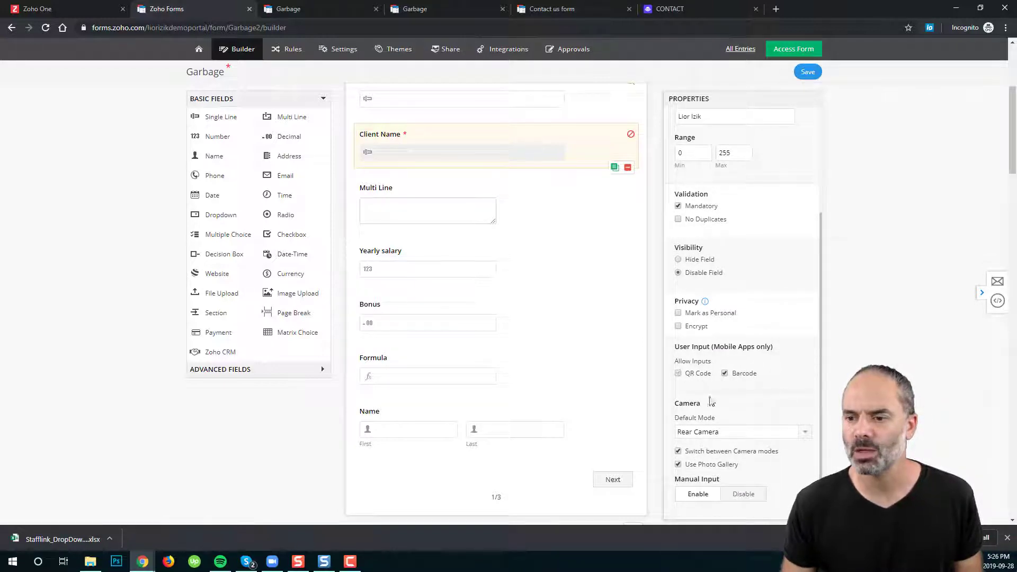
scroll(760, 432, down, 2)
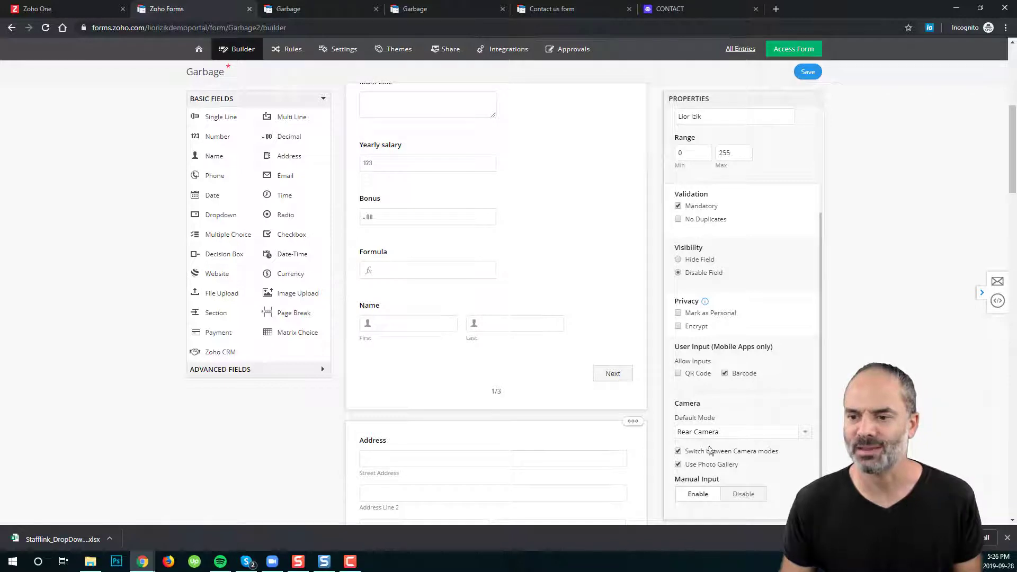
scroll(716, 422, up, 1)
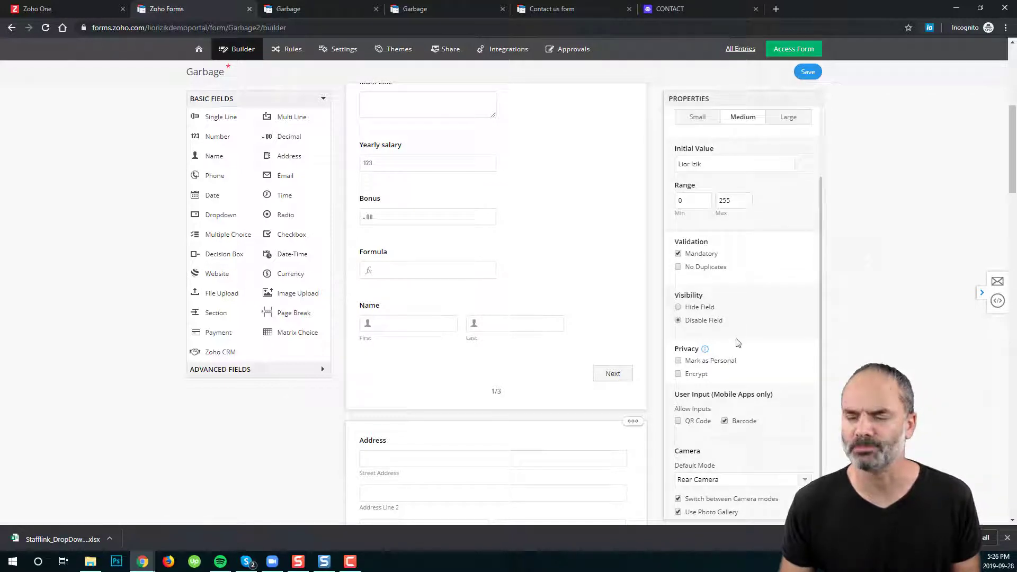
scroll(734, 352, down, 1)
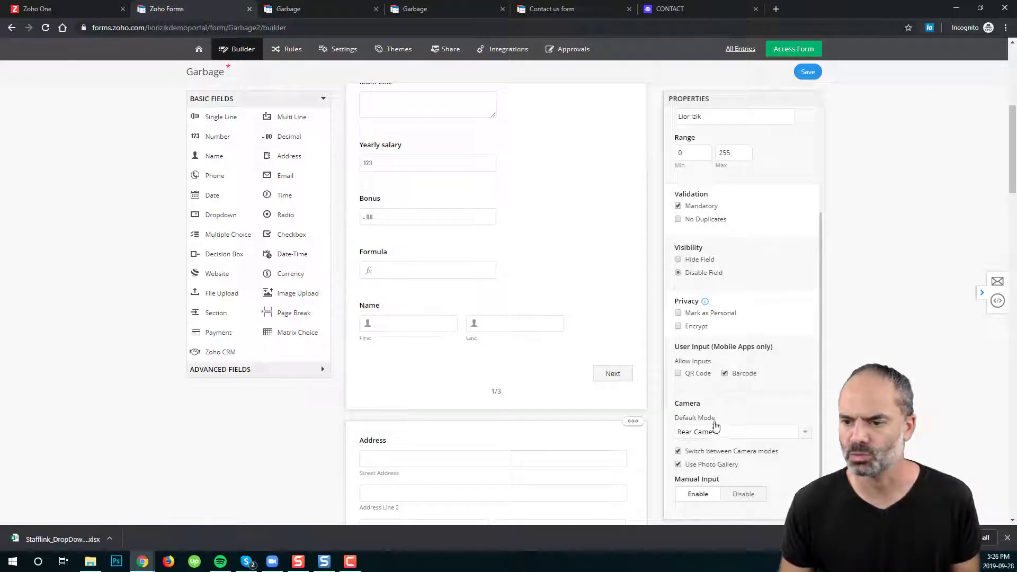
click(725, 373)
scroll(736, 379, up, 3)
Add Multi Line and Number fields, leaving the Number field size at Small
scroll(577, 244, up, 6)
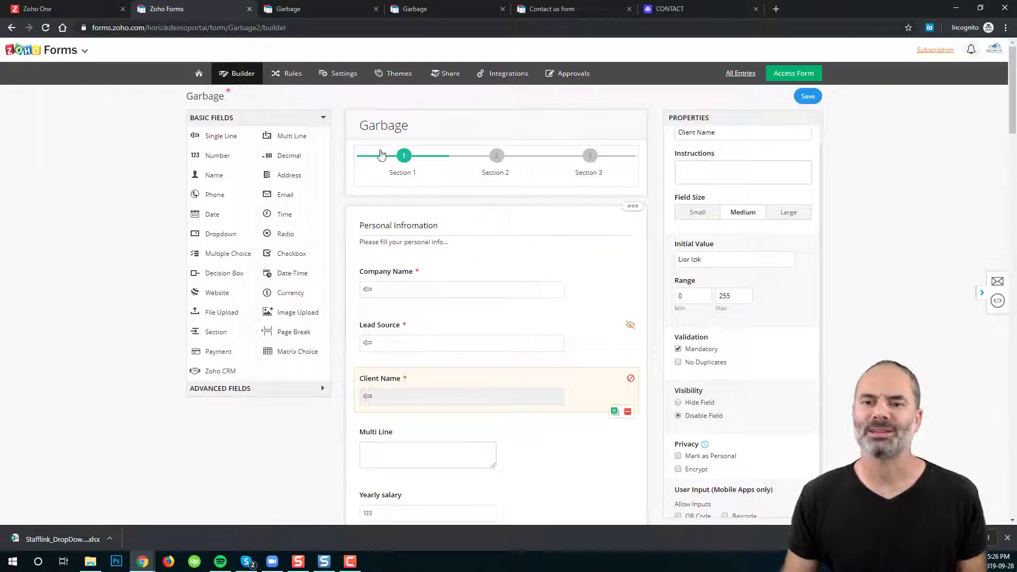
click(286, 136)
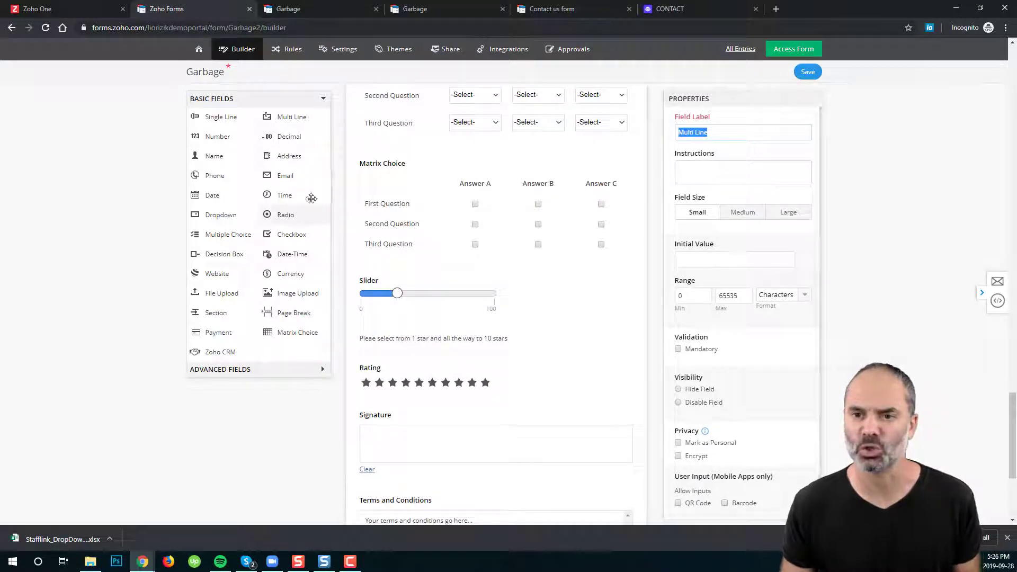
click(215, 134)
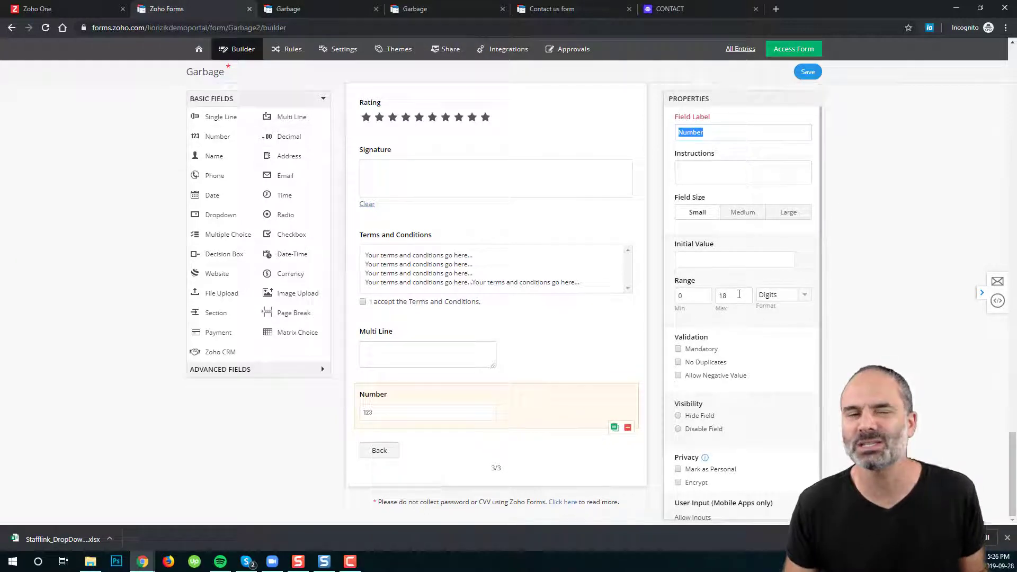
click(747, 213)
click(787, 213)
click(702, 213)
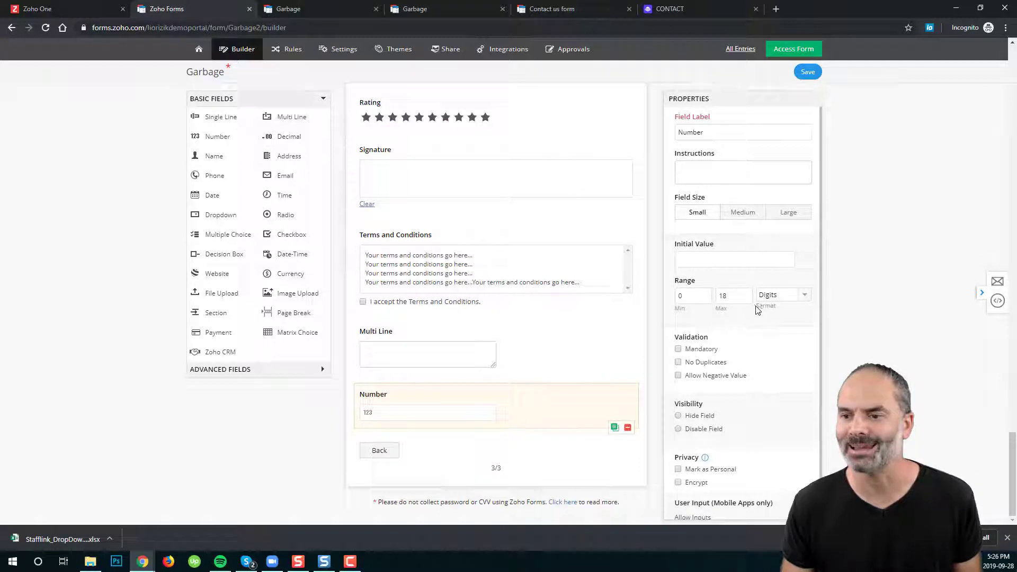
scroll(763, 325, down, 2)
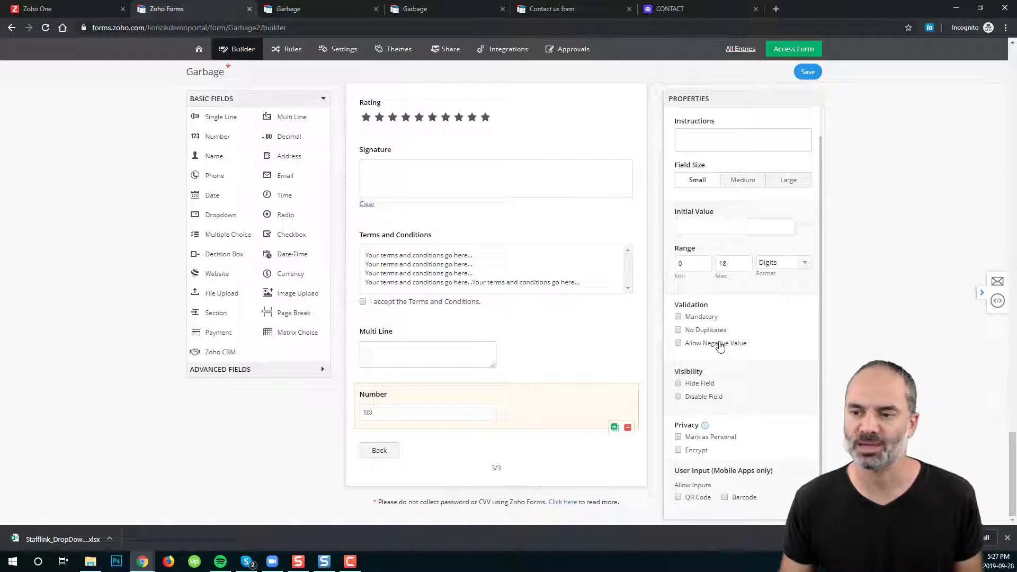
On the live form, enter -20000 in Yearly salary and inspect the greater-than-0 error
click(807, 72)
click(318, 9)
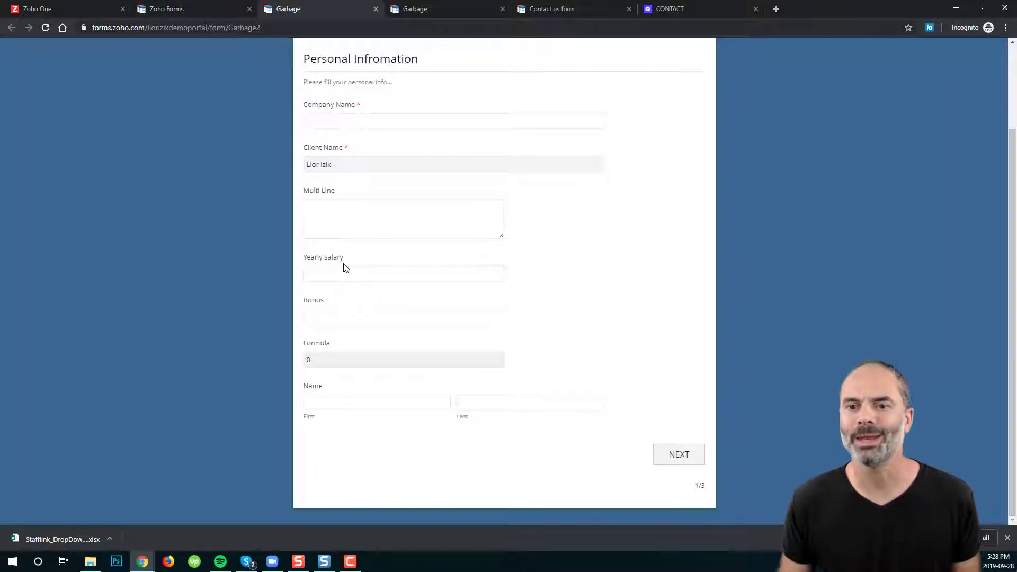
click(344, 272)
text(-20000)
key(Tab)
drag(411, 289, 229, 292)
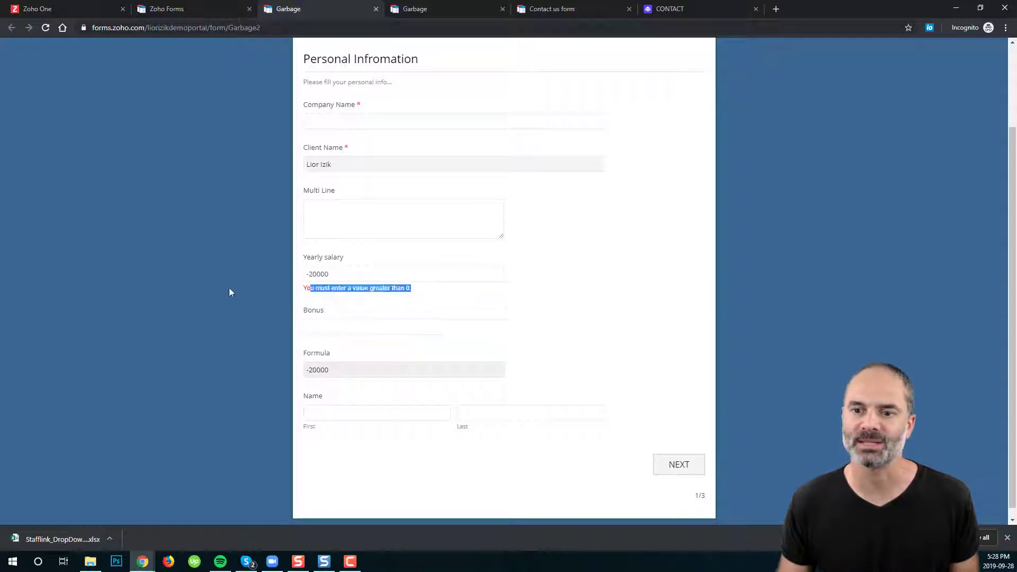
click(210, 195)
click(683, 469)
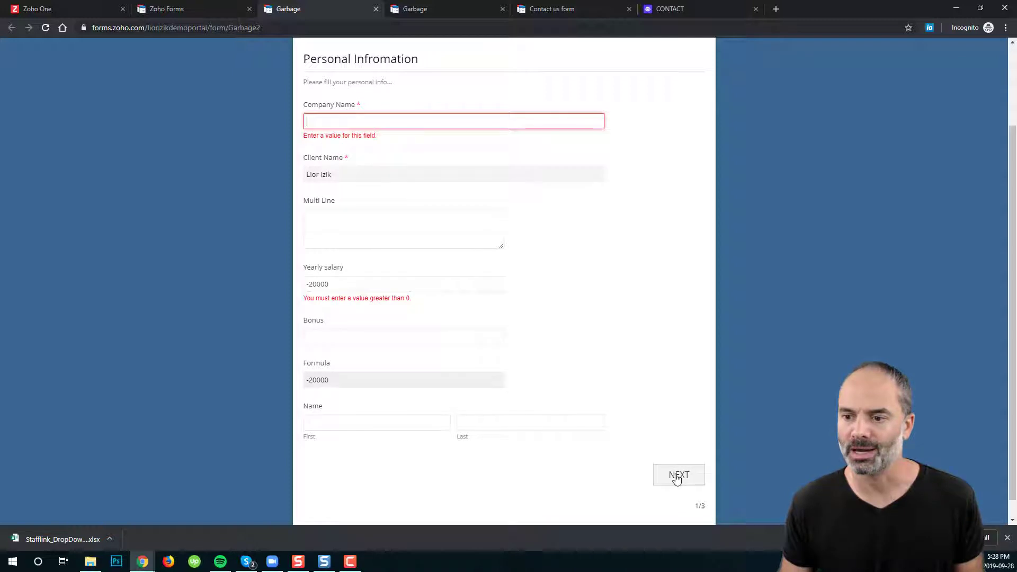
Advance to the third section and enter -2000 in the new Number field
text(test)
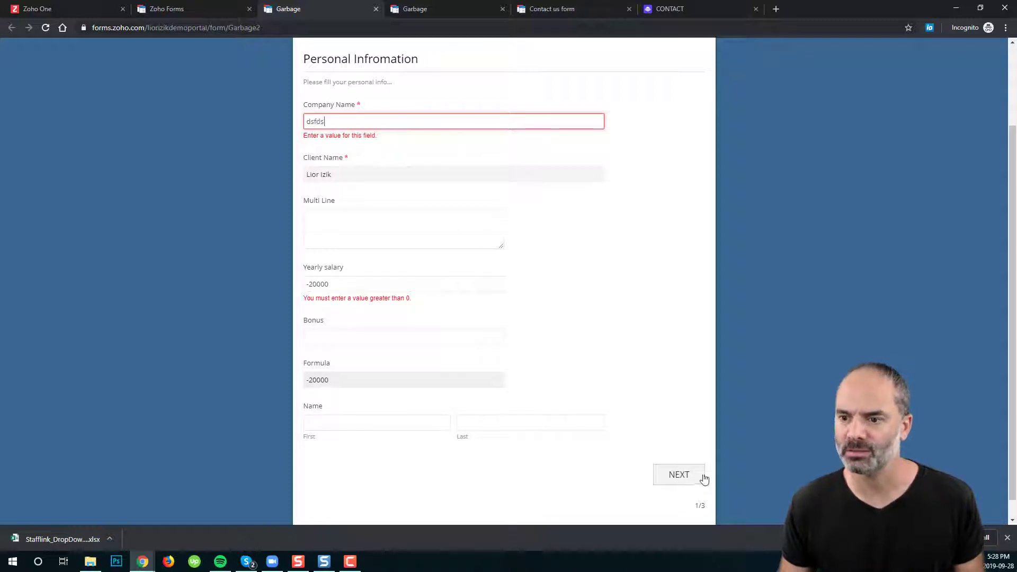
click(680, 475)
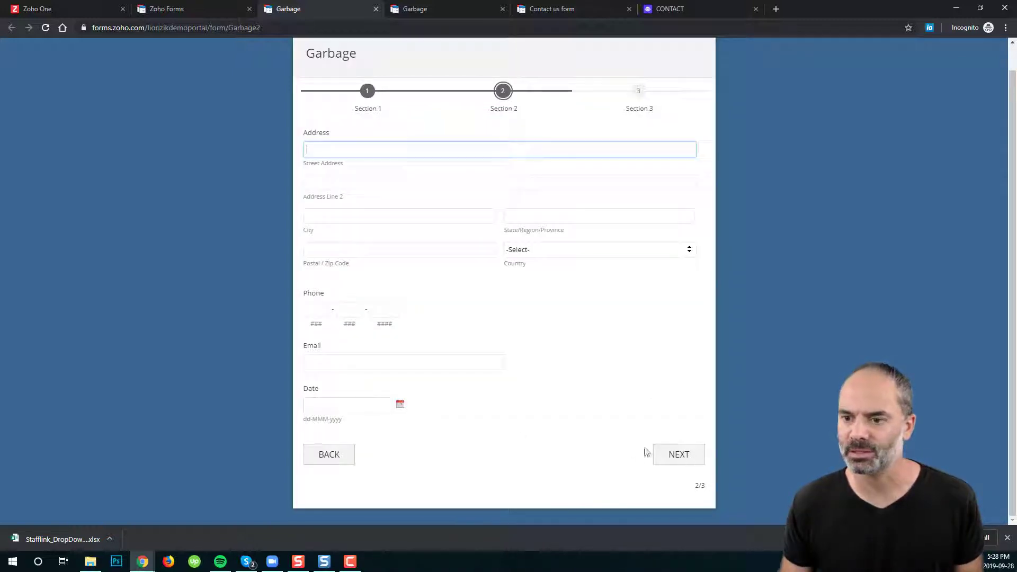
click(679, 454)
scroll(458, 322, down, 10)
scroll(451, 348, down, 3)
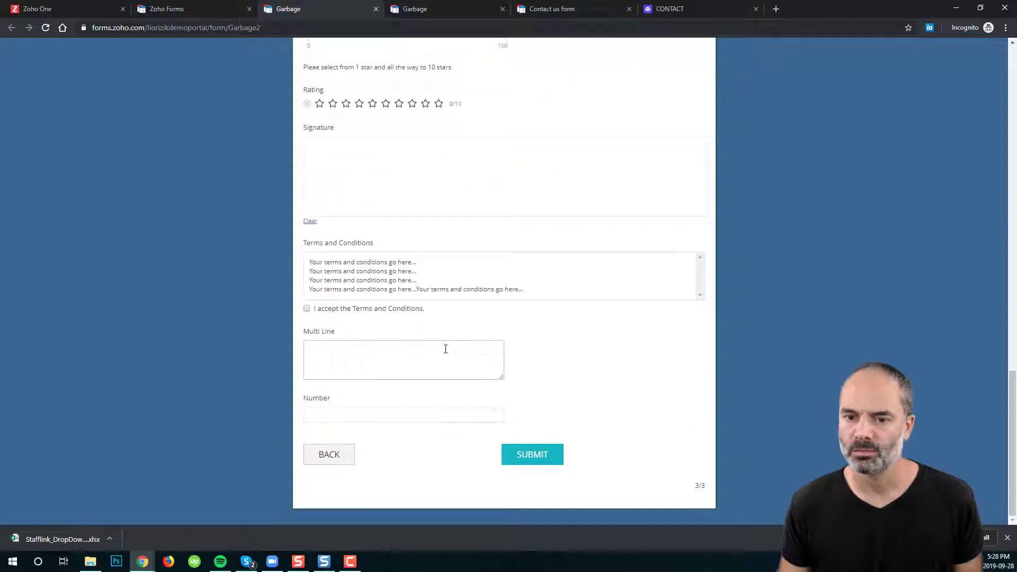
click(349, 415)
text(-2000)
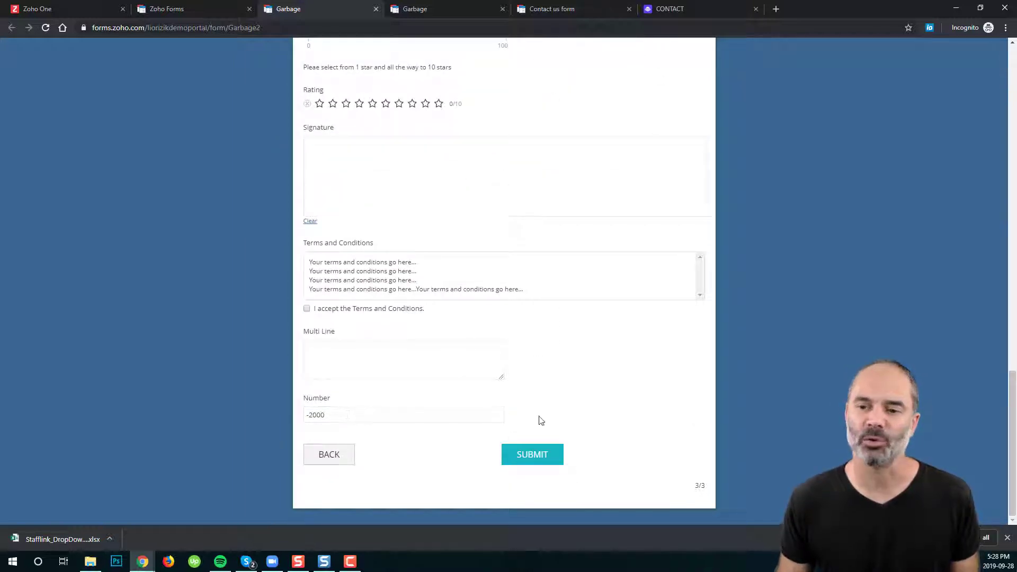
click(193, 8)
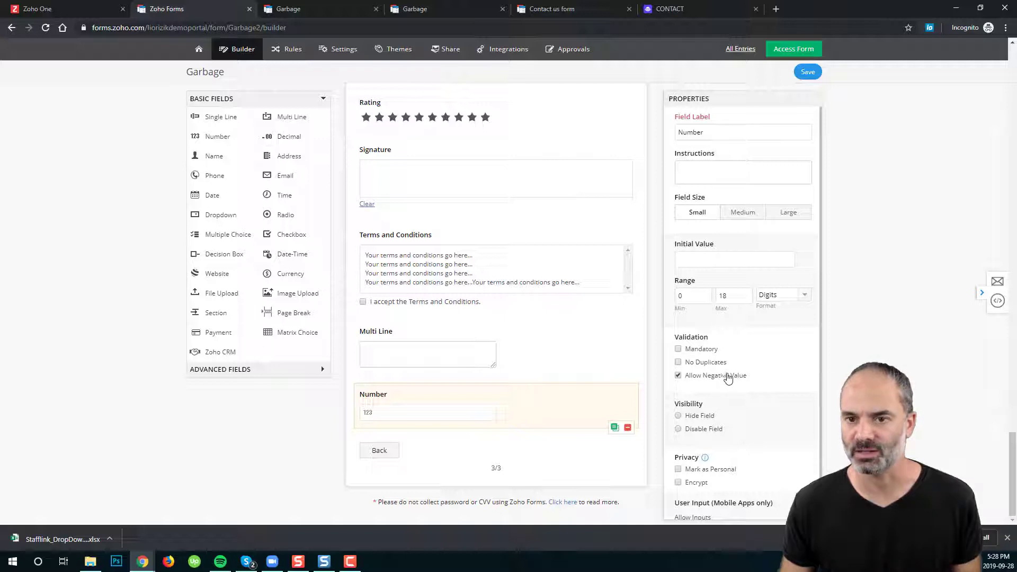
Add an Email field below Number with domain validation left at Allow All Domains
click(292, 177)
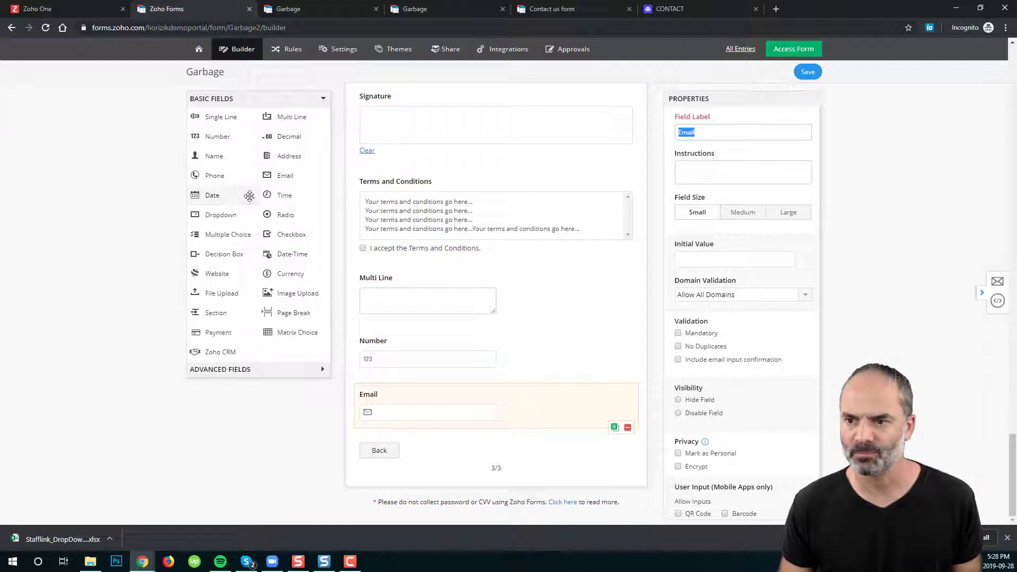
click(772, 297)
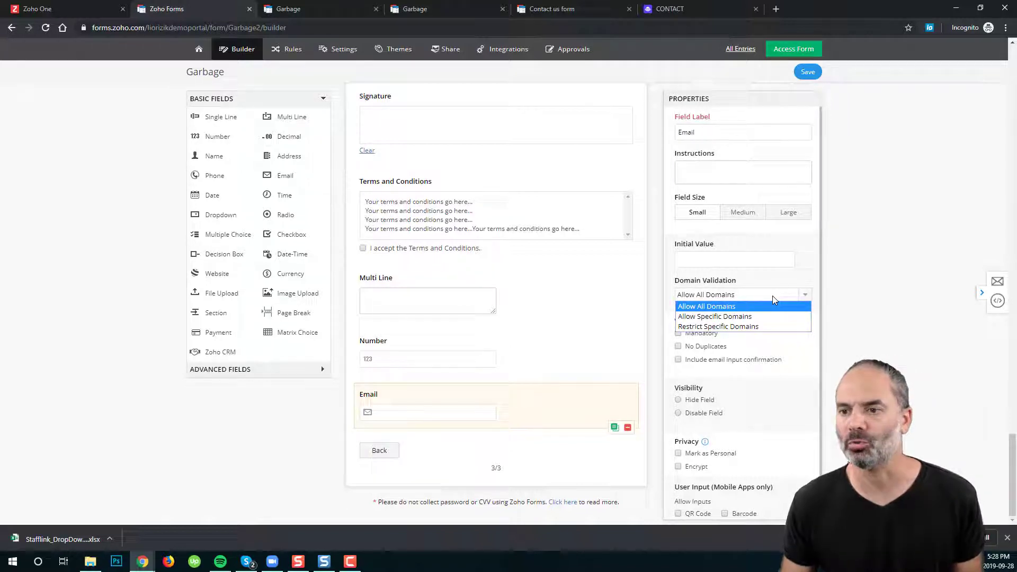
click(812, 242)
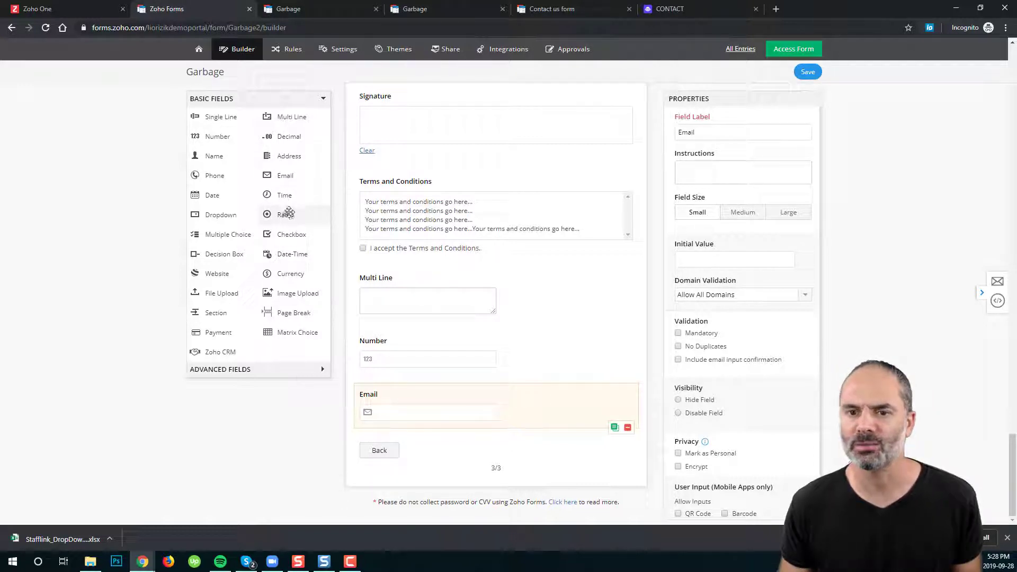
Add a Dropdown field, keeping its First, Second and Third Choice defaults
click(234, 214)
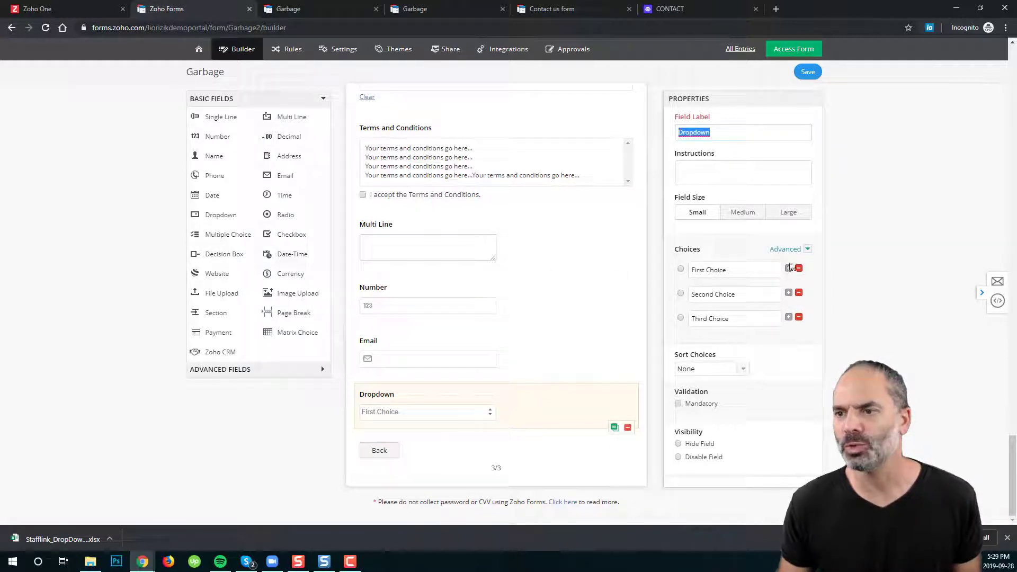
click(807, 250)
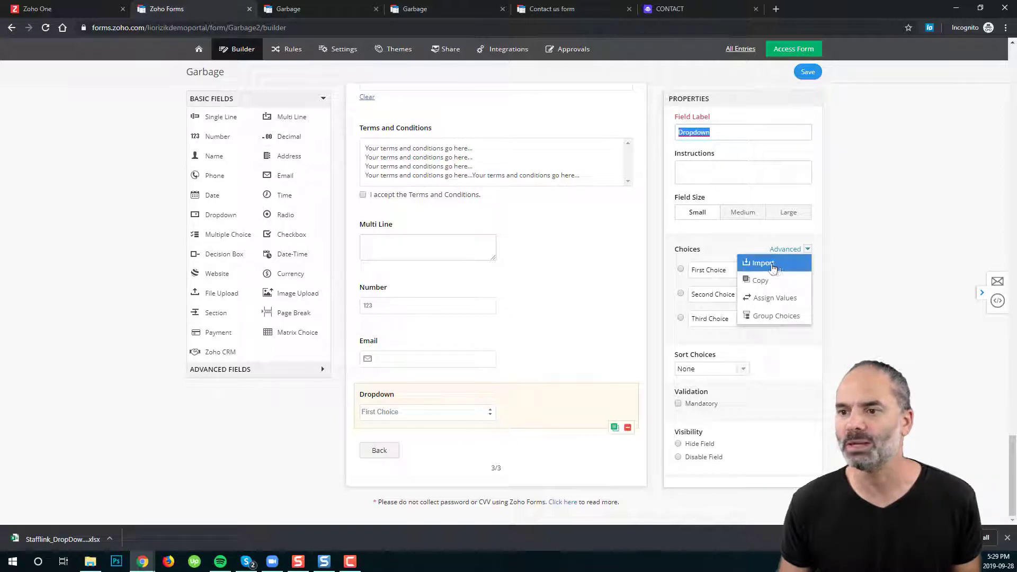
click(829, 268)
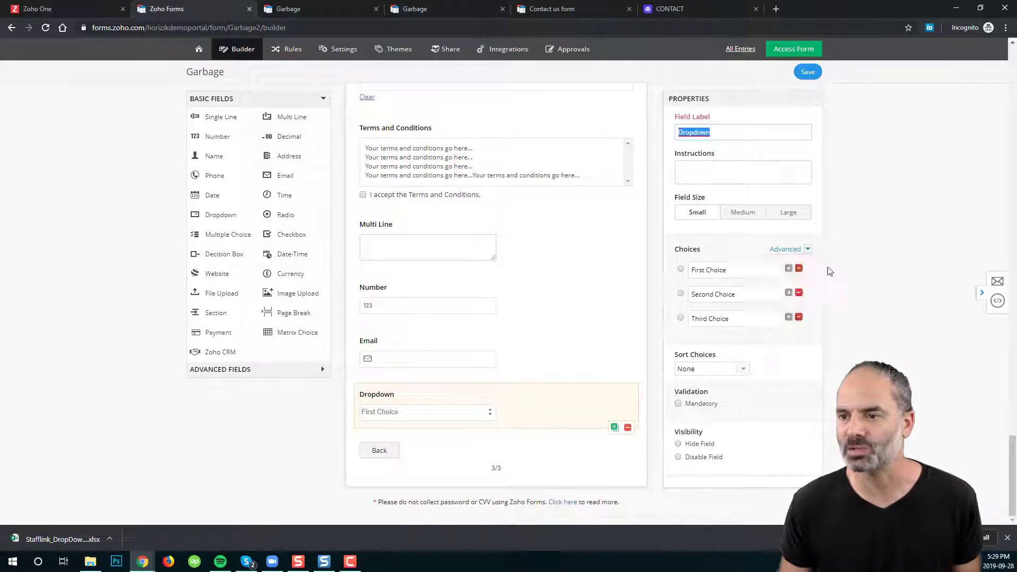
In a new tab, search Google for 'countries list csv'
click(776, 9)
text(c)
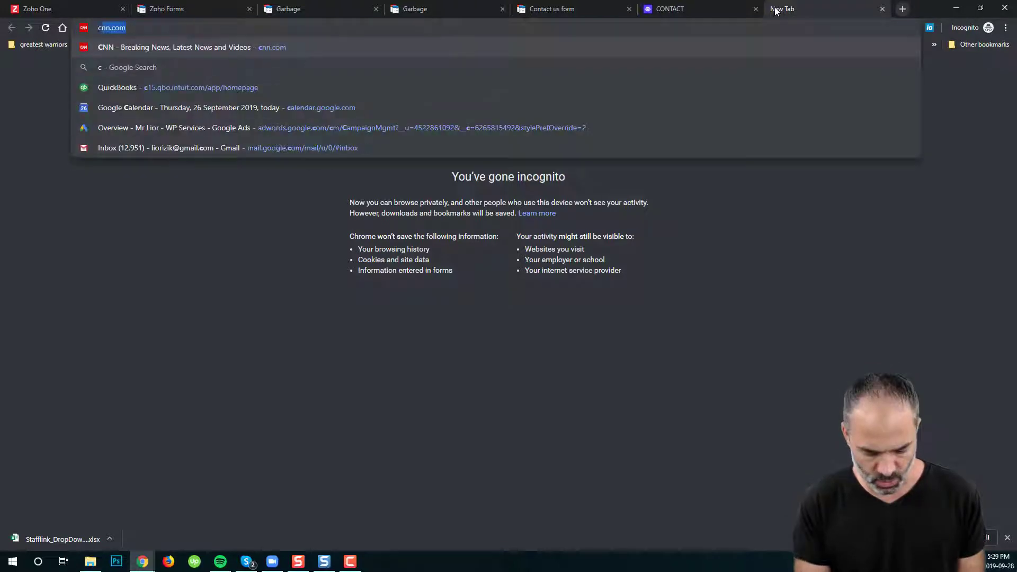
text(outries l)
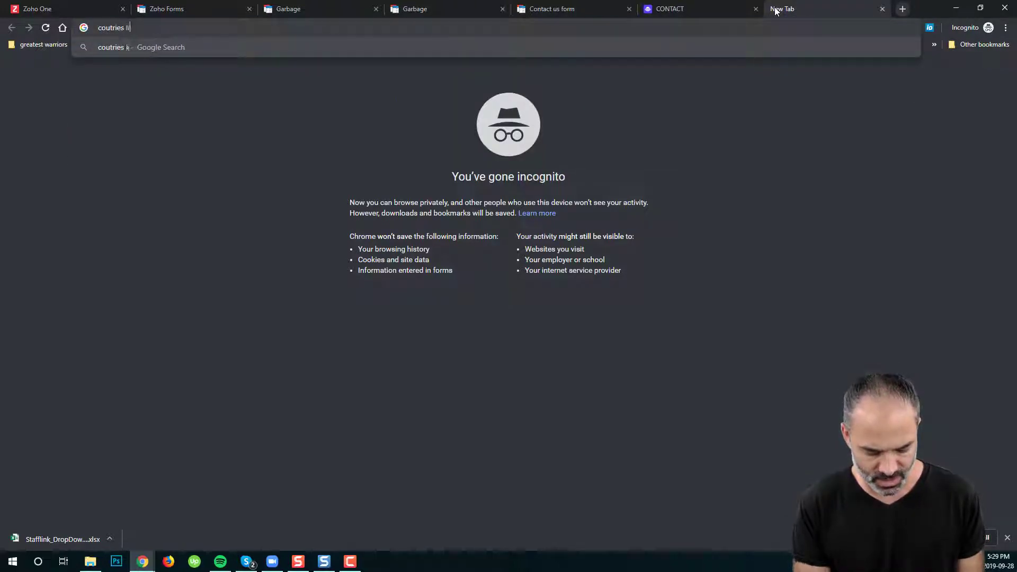
text(ist csv)
key(Return)
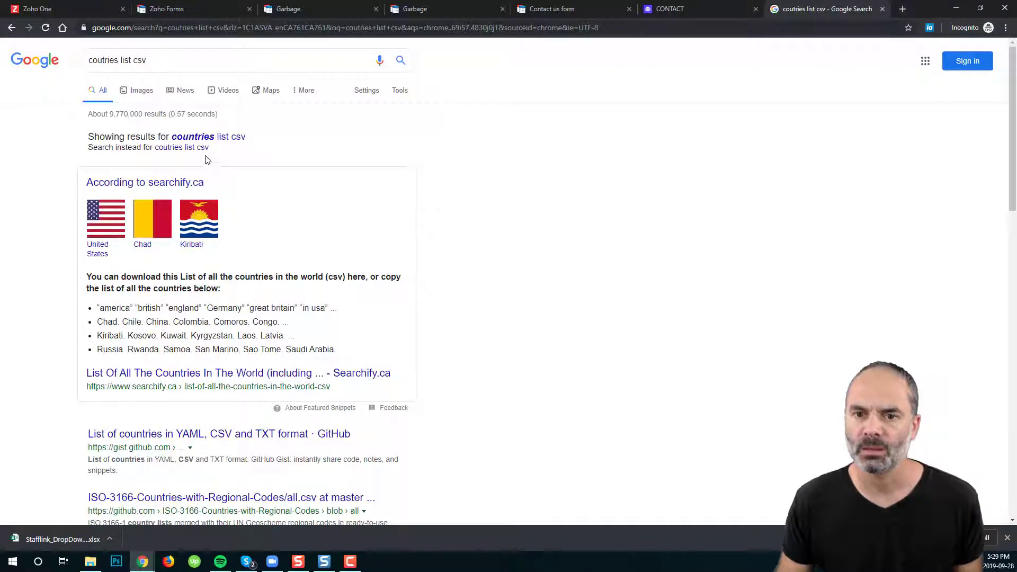
click(207, 137)
Open the datahub.io country list and select the country names from Afghanistan downward
scroll(186, 294, down, 3)
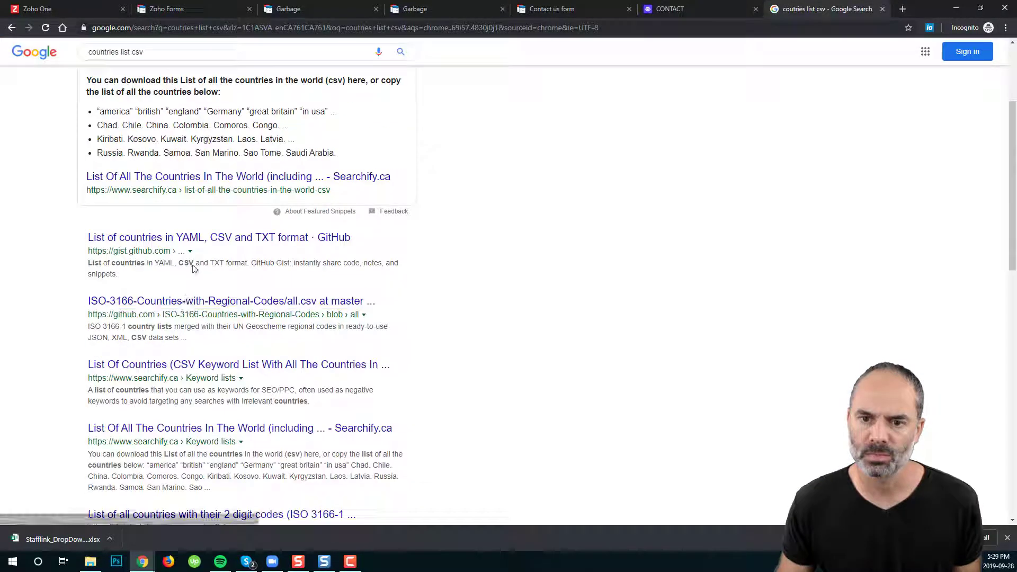
click(341, 297)
scroll(298, 241, down, 3)
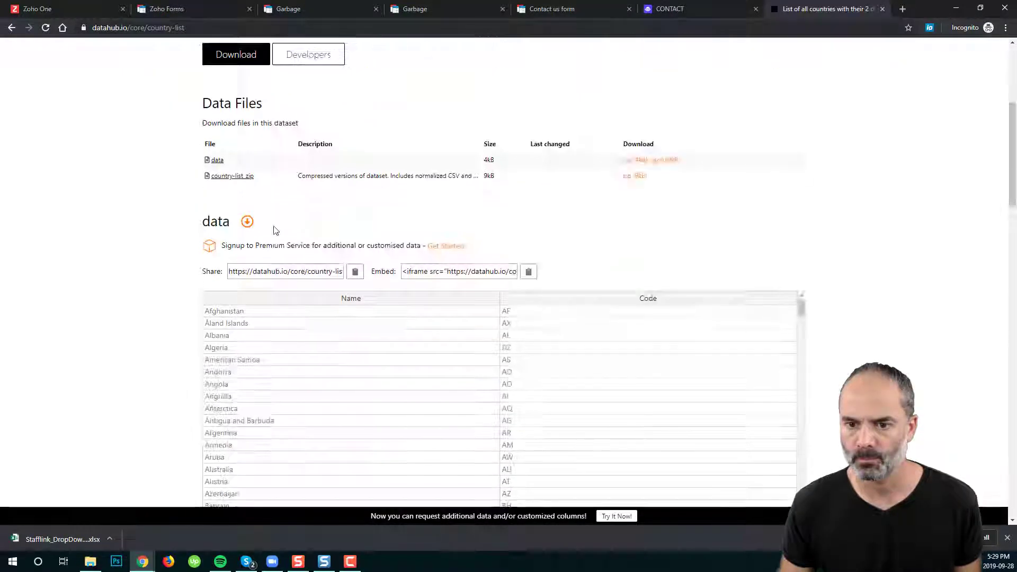
drag(244, 312, 336, 502)
scroll(284, 361, down, 20)
scroll(358, 398, down, 20)
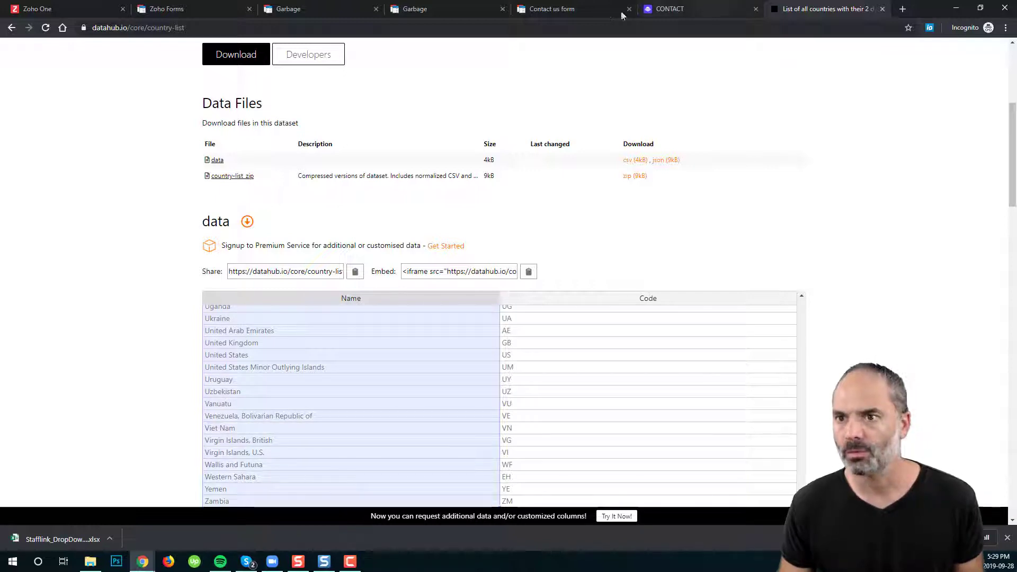
In the Garbage form builder, import the pasted country names as Dropdown choices
click(204, 8)
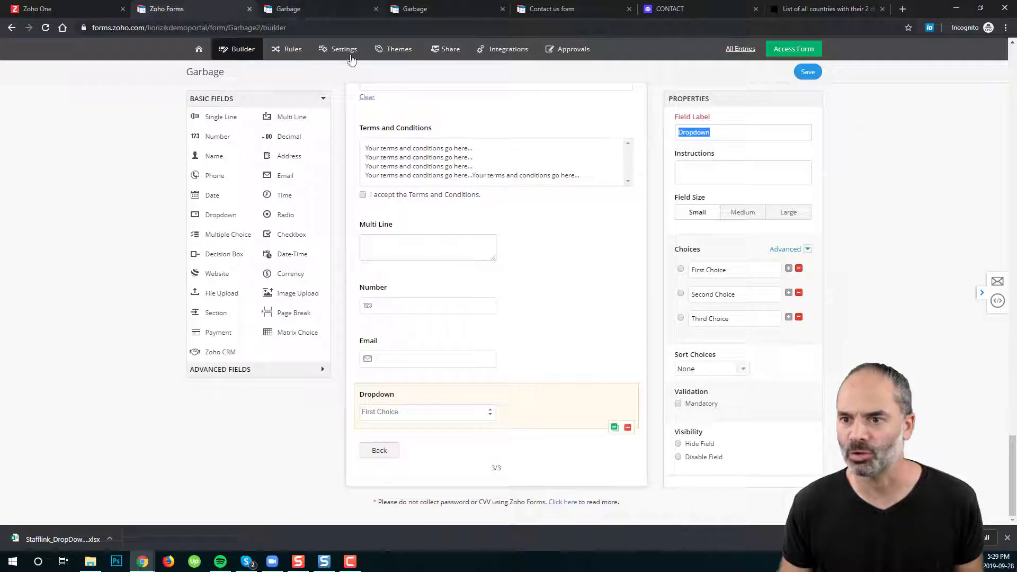
click(798, 250)
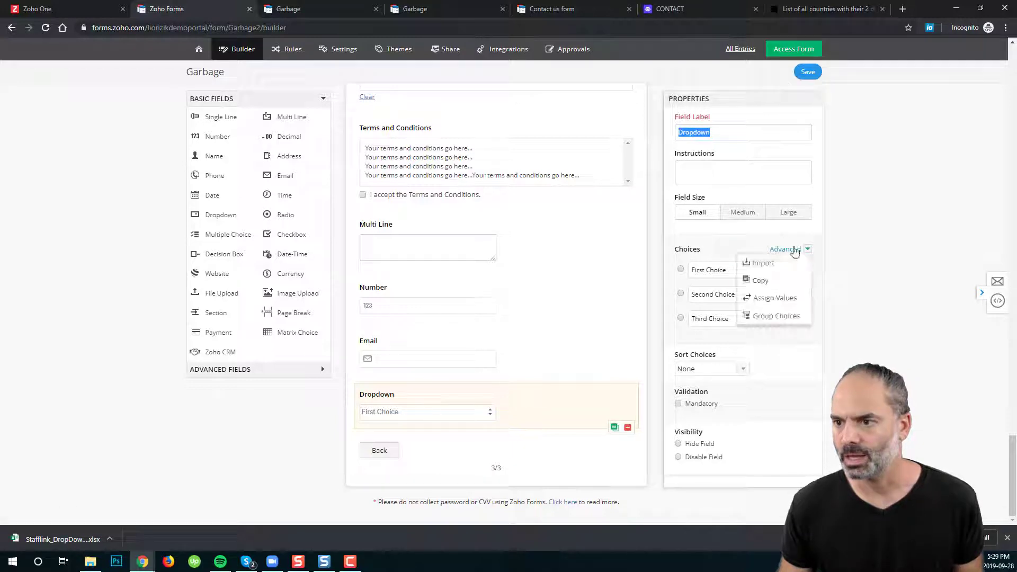
click(774, 264)
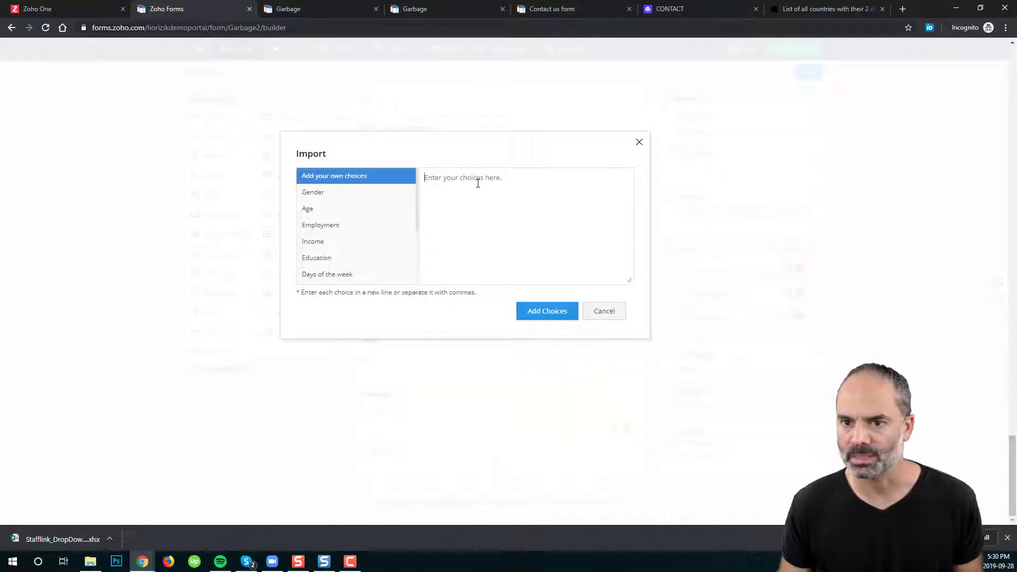
key(ctrl+v)
scroll(464, 207, up, 20)
click(547, 313)
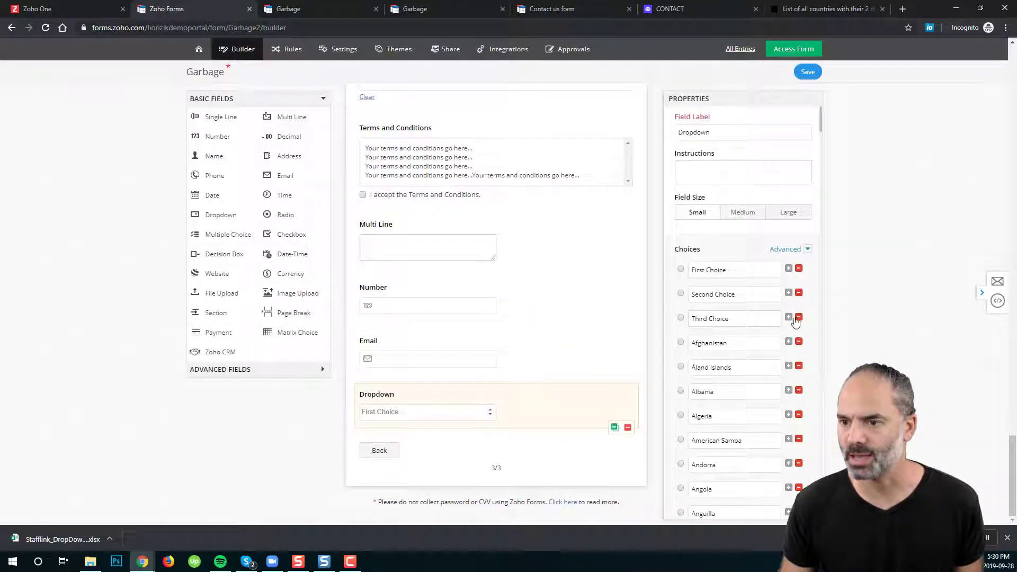
Delete the First, Second and Third Choice placeholders from the Dropdown
click(800, 270)
click(800, 270)
click(800, 269)
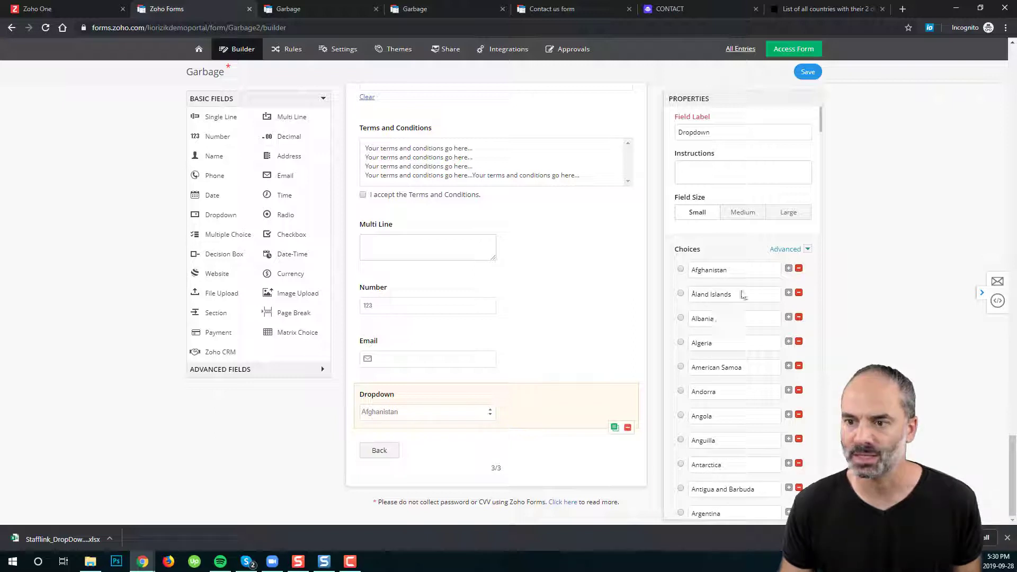
Save the form, relabel the dropdown as 'Country', and save again
click(806, 75)
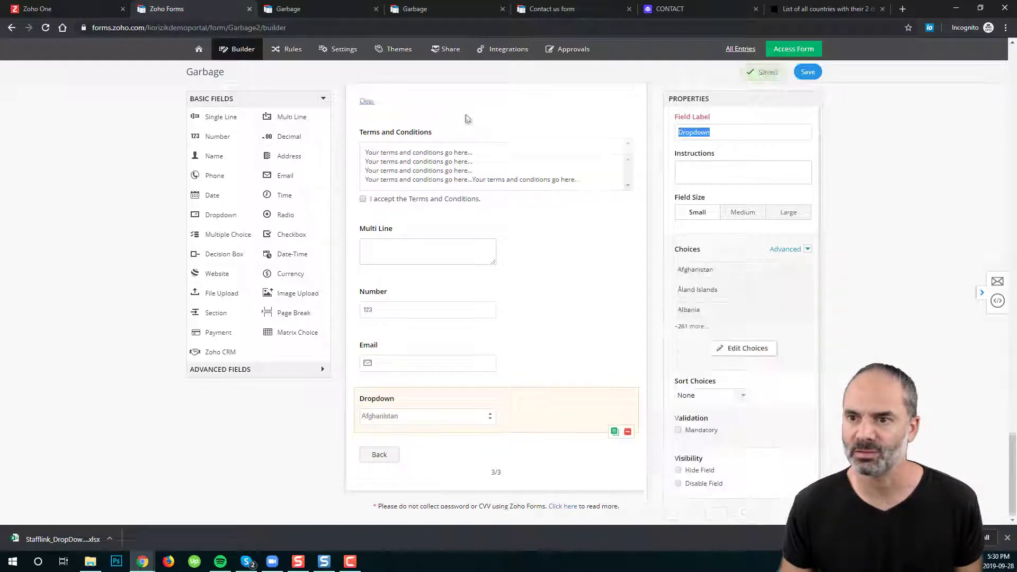
scroll(470, 132, up, 8)
text(Cou)
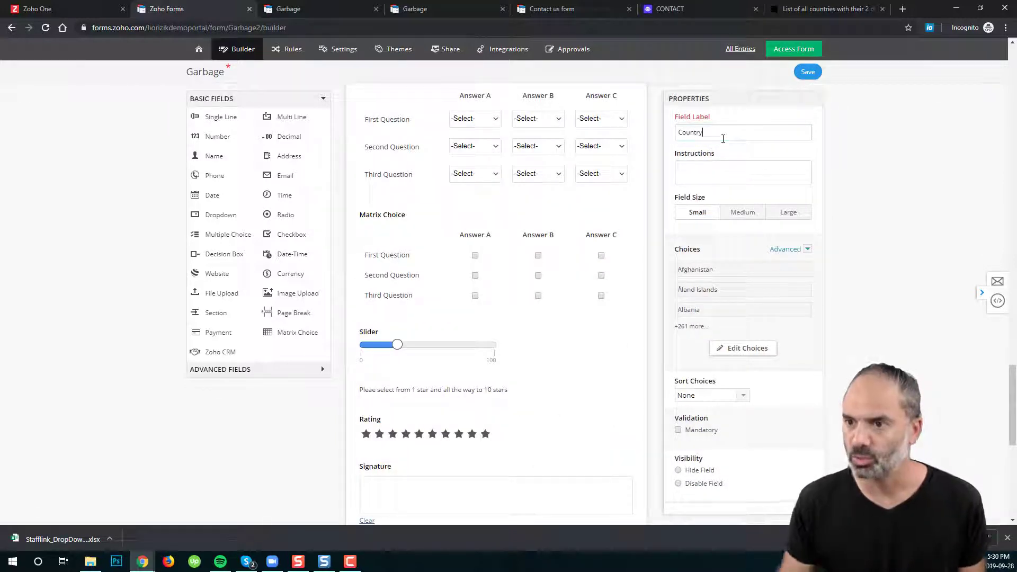
text(ntry)
click(806, 72)
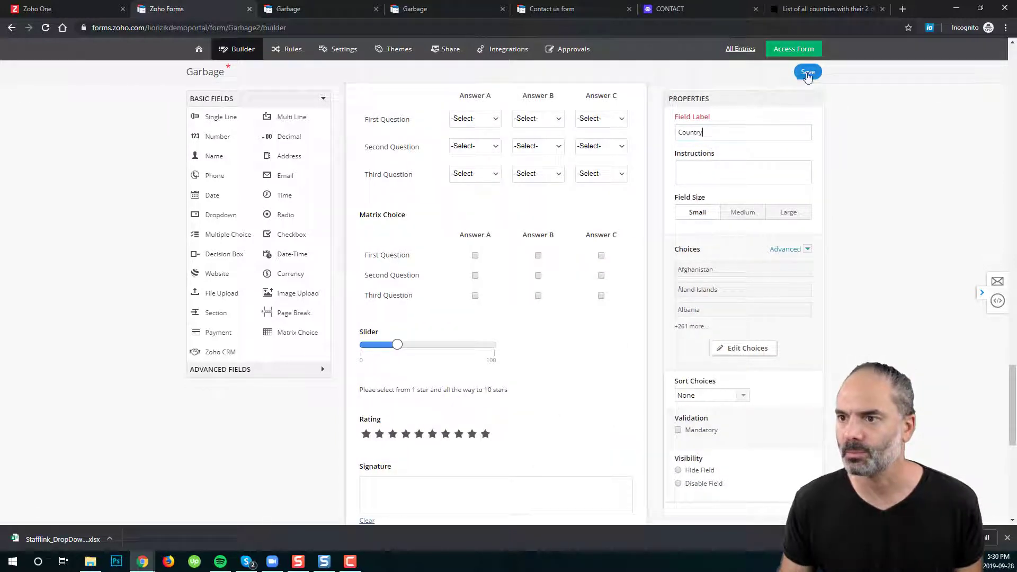
Test the live form's Country dropdown by picking Austria, then Anguilla
click(304, 8)
scroll(574, 336, up, 1)
scroll(477, 403, down, 1)
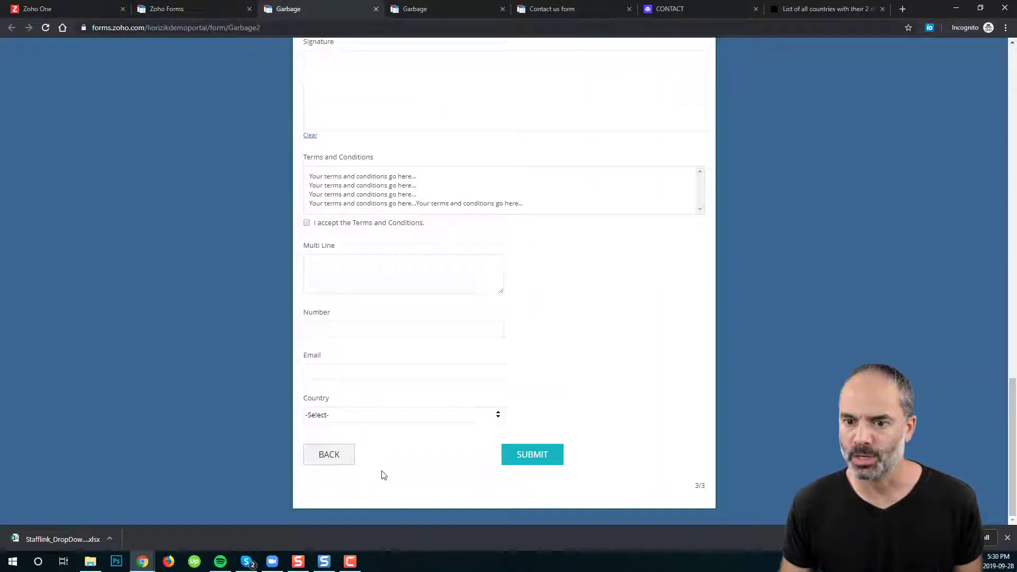
click(360, 418)
click(353, 350)
click(356, 419)
click(370, 290)
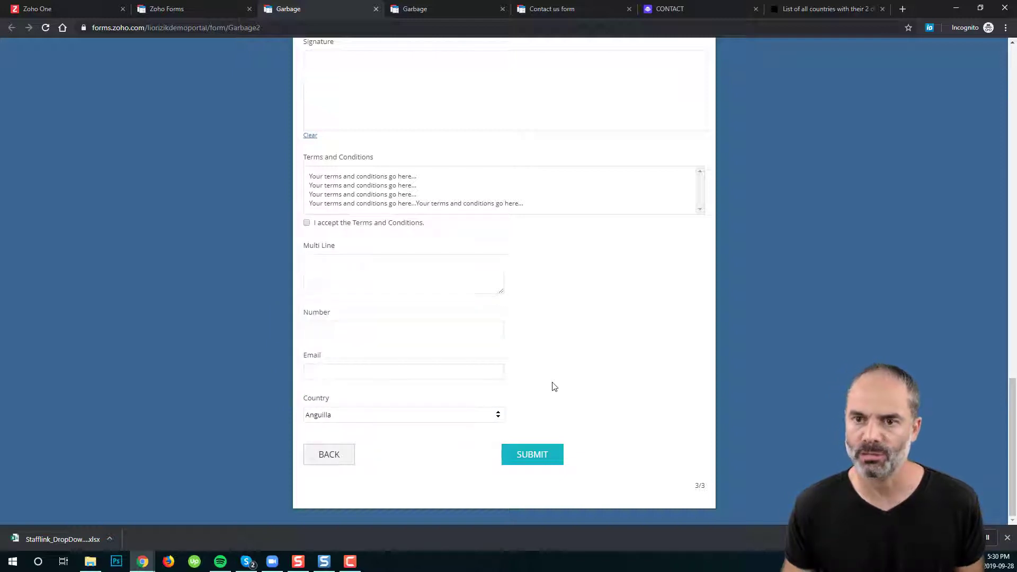
click(204, 9)
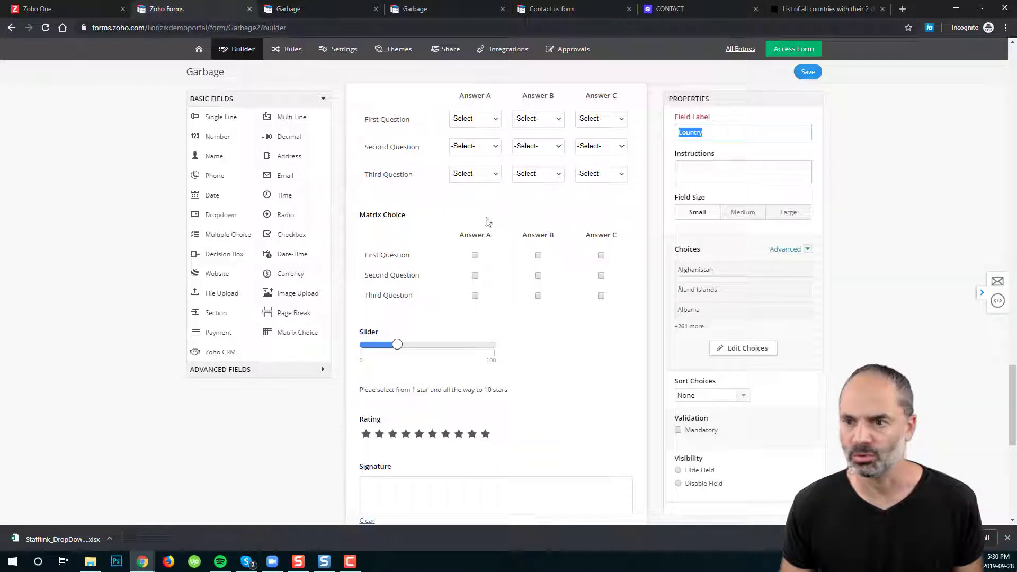
In the Country import window, preview the Gender, Age, Employment, Income, Education and Days presets
click(801, 249)
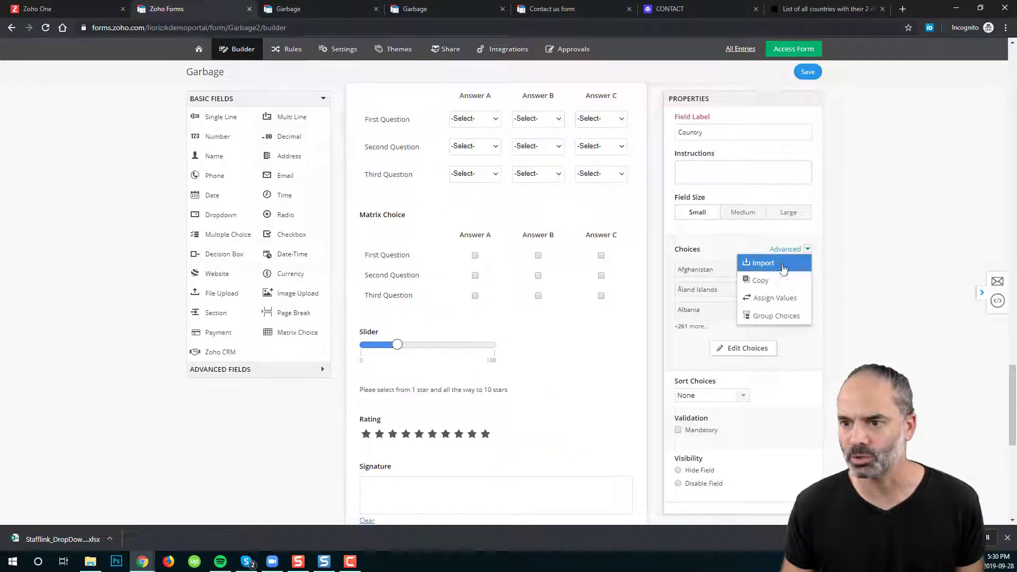
click(768, 265)
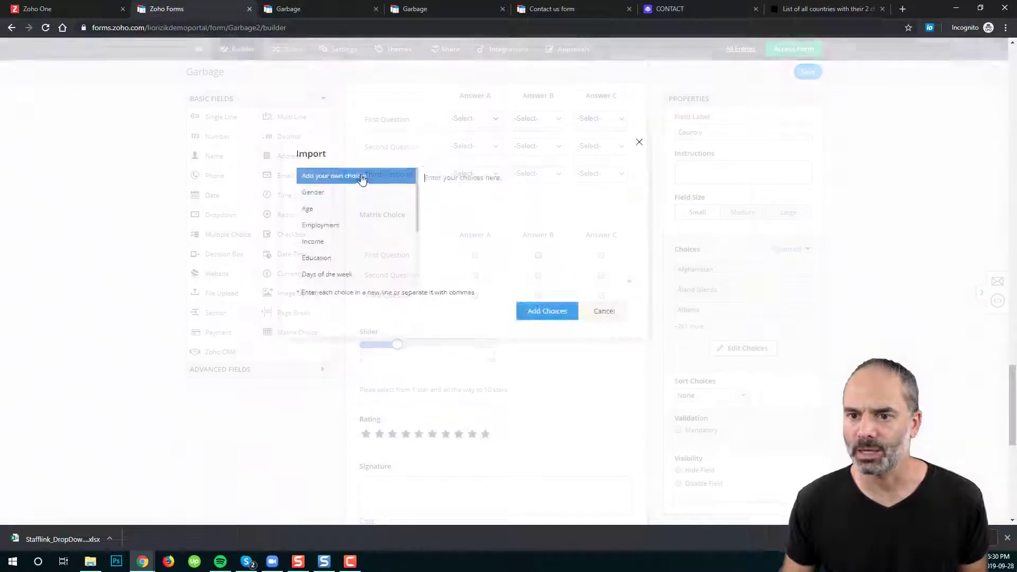
click(434, 181)
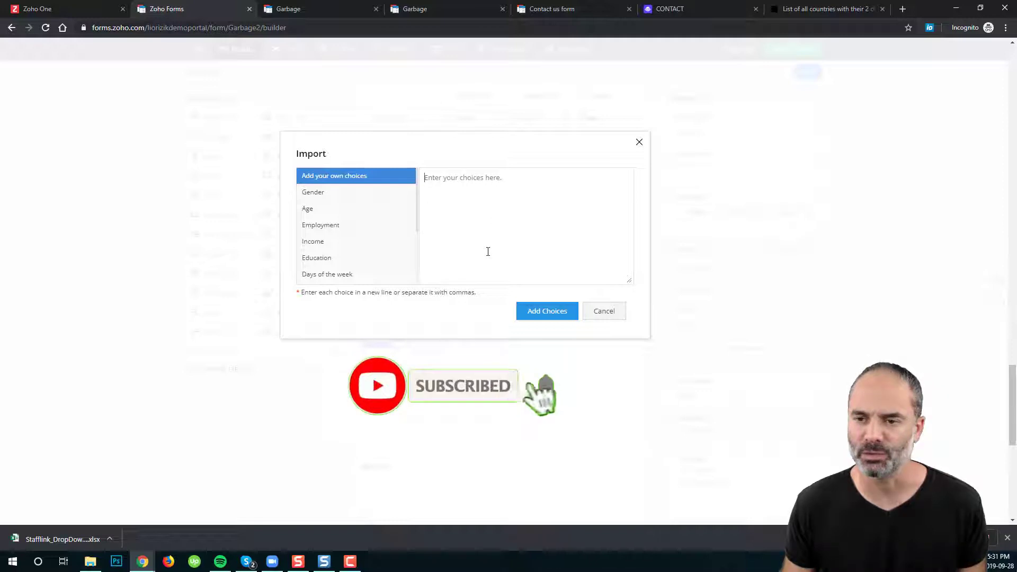
click(332, 197)
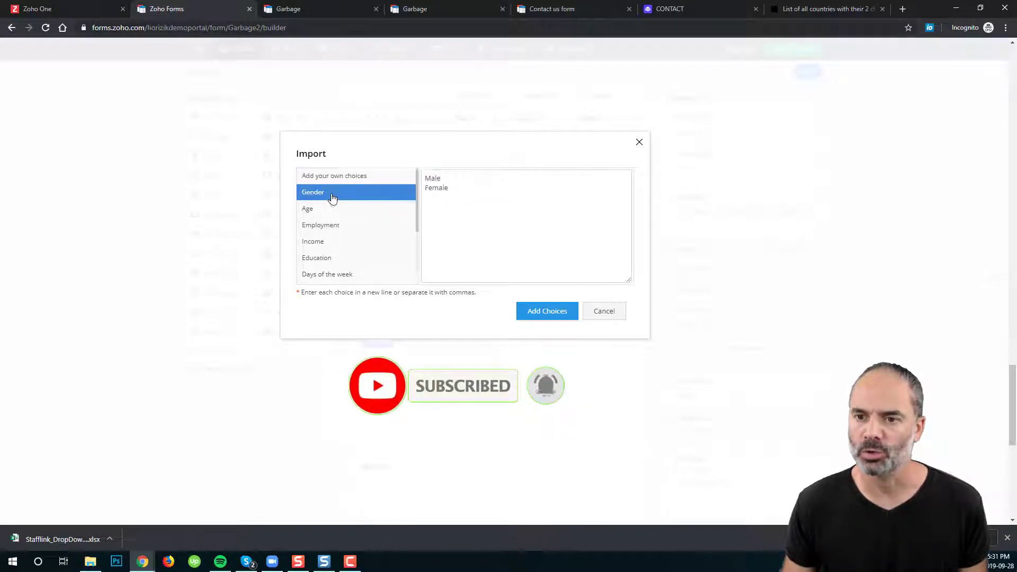
click(336, 209)
click(340, 226)
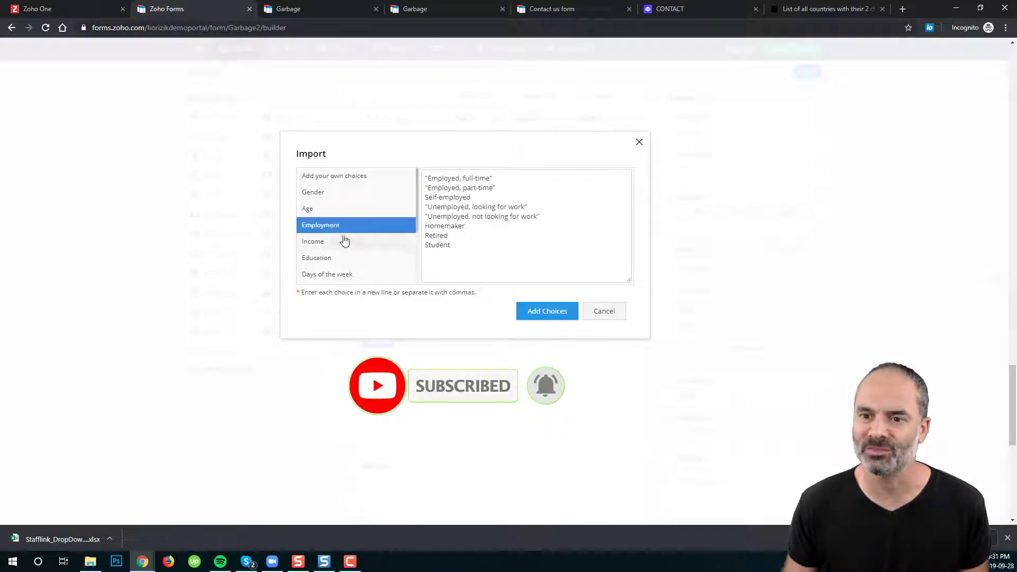
click(342, 242)
click(342, 257)
click(347, 273)
Preview the Months, Time Zones, U.S States, Continents, How Often and Satisfaction presets, then Add Choices
scroll(350, 270, down, 1)
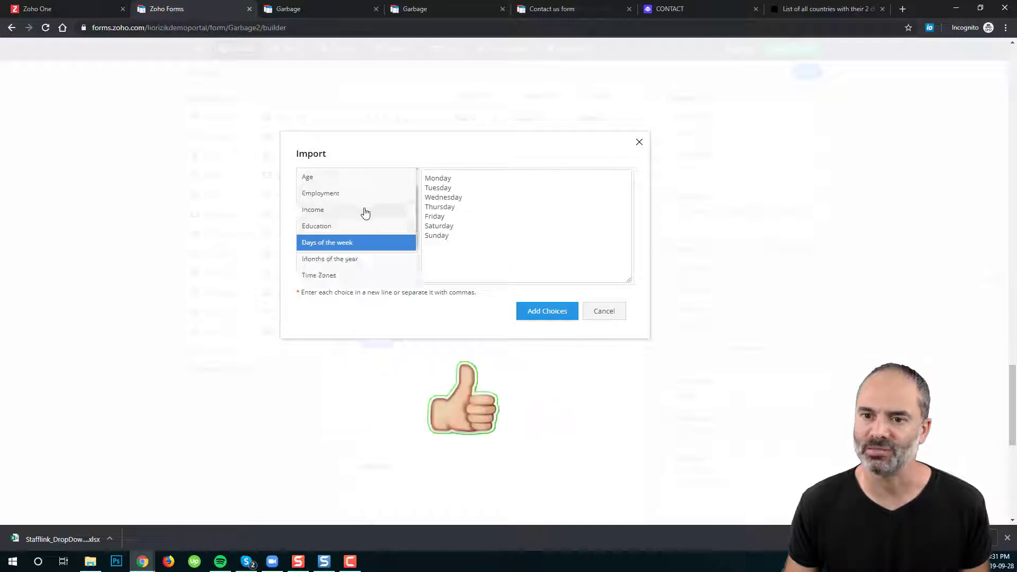
click(351, 259)
click(342, 276)
scroll(345, 263, down, 1)
click(342, 263)
click(342, 276)
scroll(358, 252, down, 1)
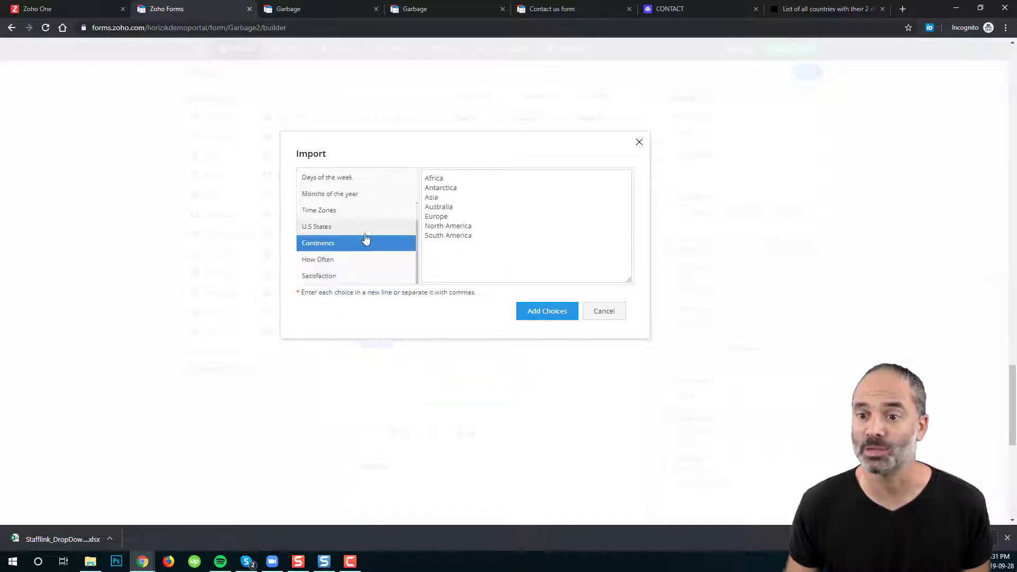
click(345, 262)
click(343, 278)
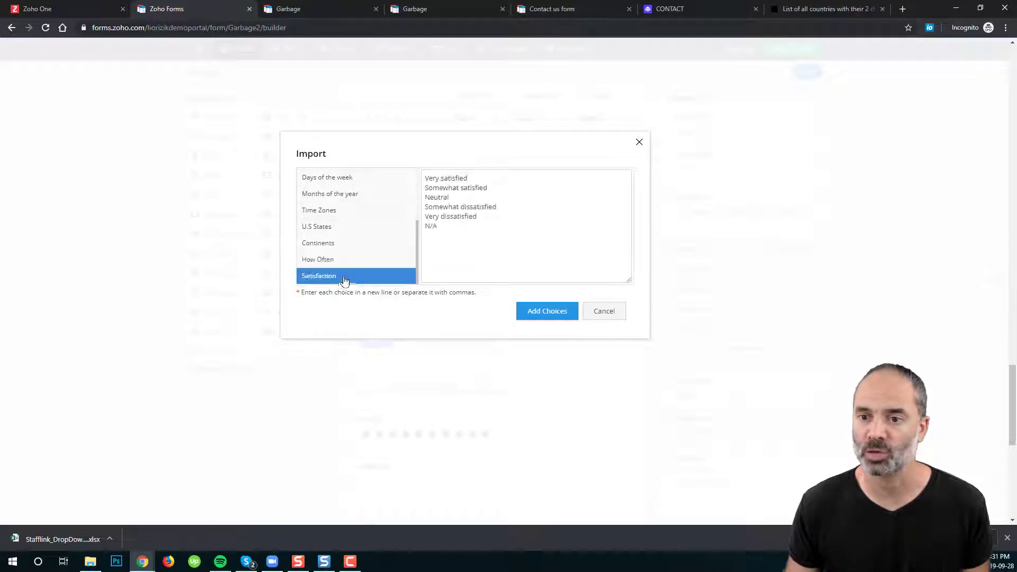
click(357, 227)
click(377, 210)
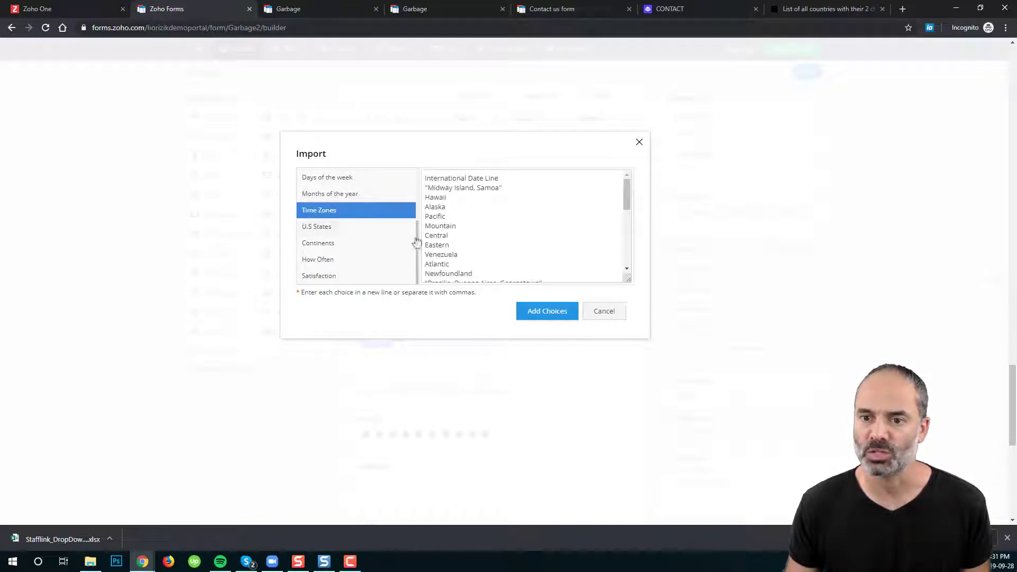
click(560, 314)
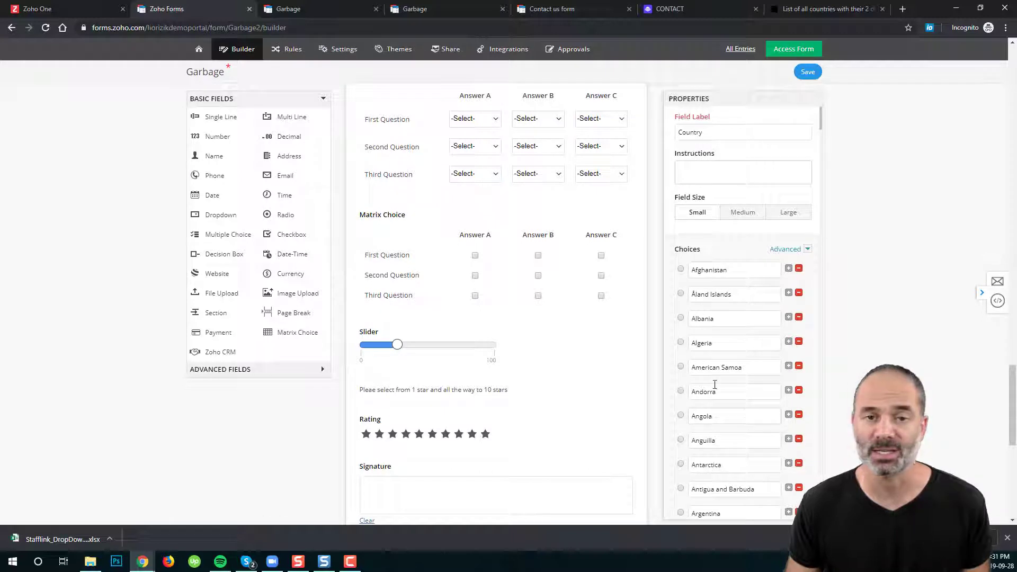